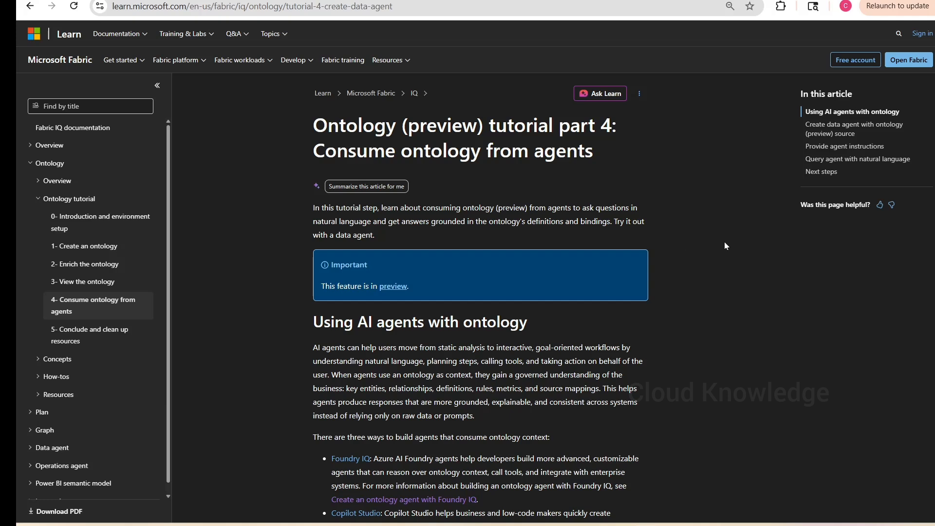
- Read the tutorial introduction on consuming ontology from agents and review the previous part's graph query steps
left_click_drag(313, 222, 612, 223)
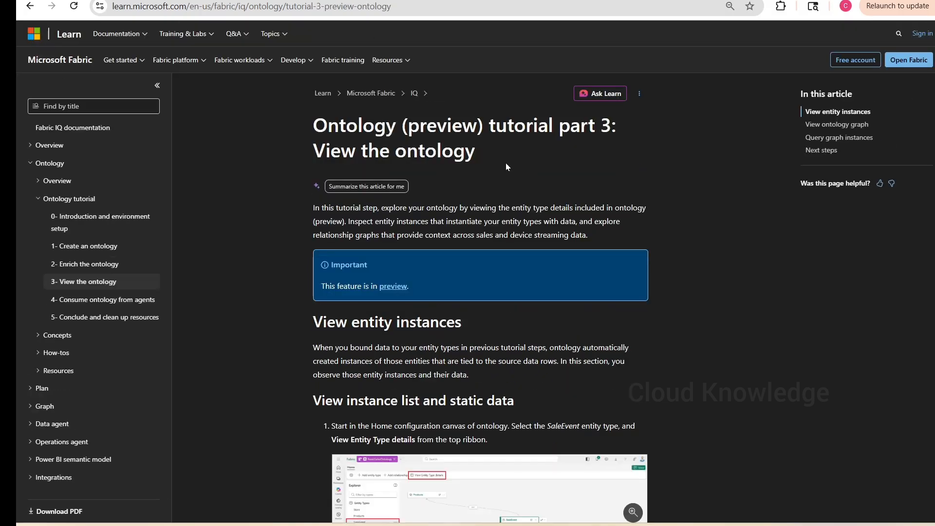
scroll(671, 275, "down", 20)
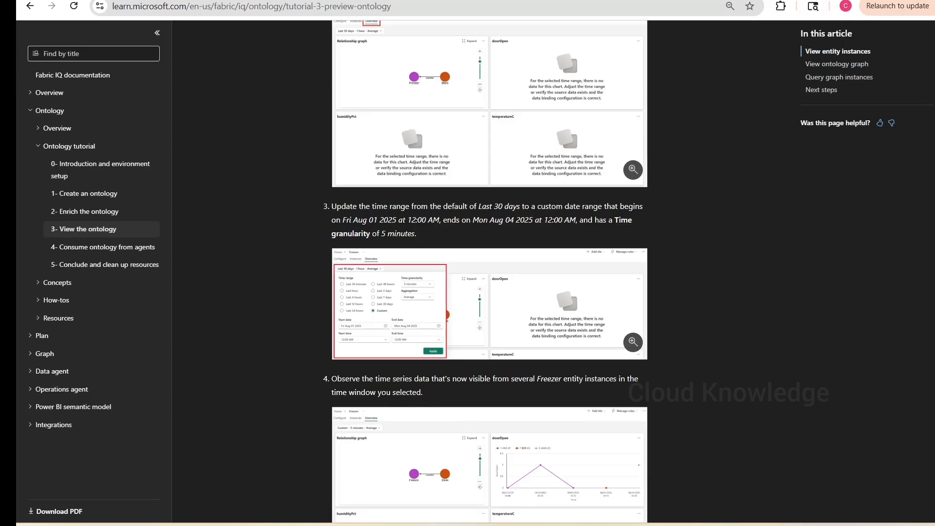
scroll(489, 272, "down", 20)
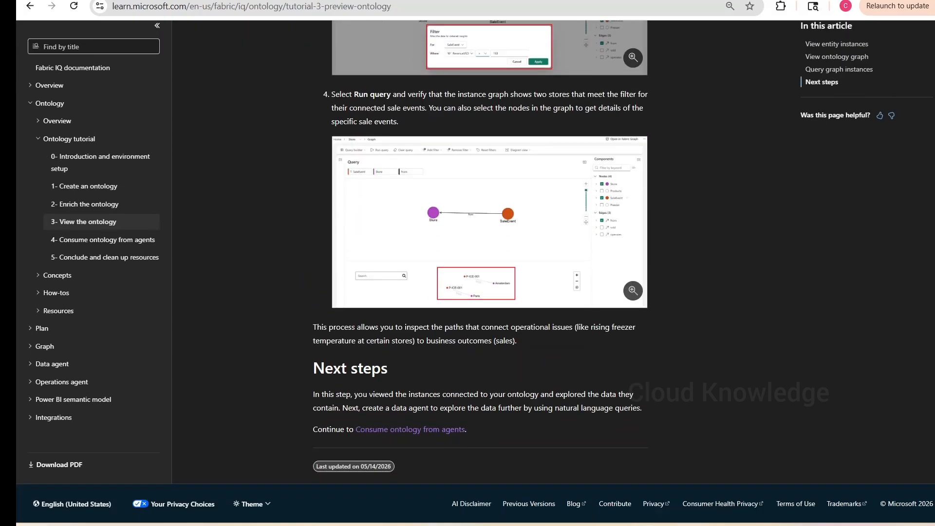
scroll(489, 272, "up", 2)
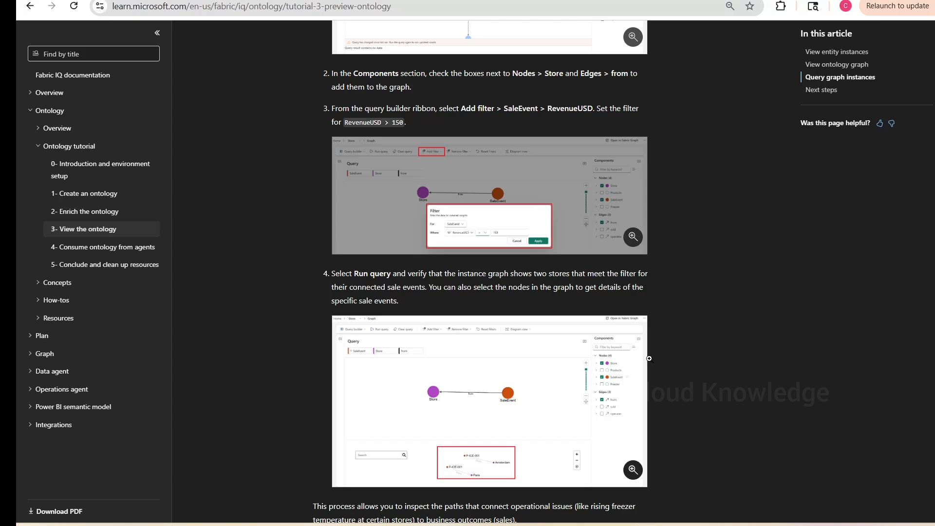
scroll(768, 345, "up", 15)
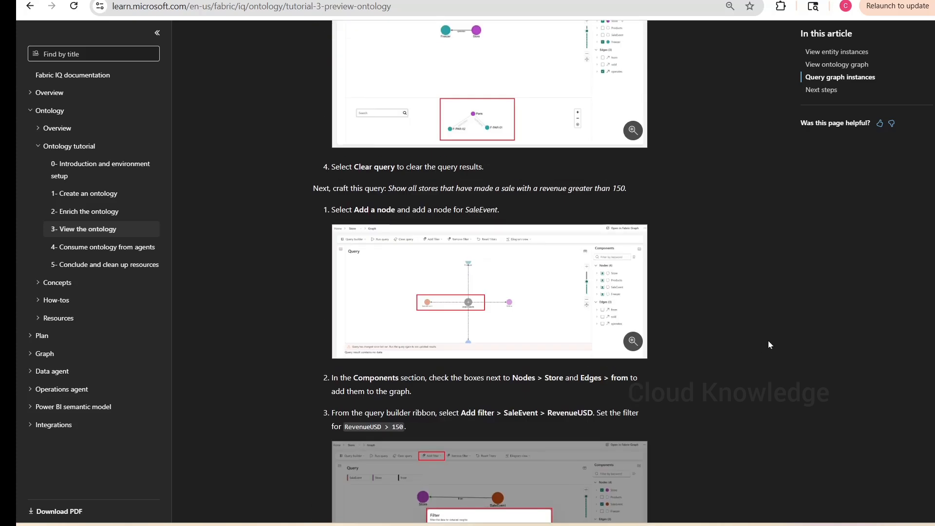
scroll(770, 338, "up", 5)
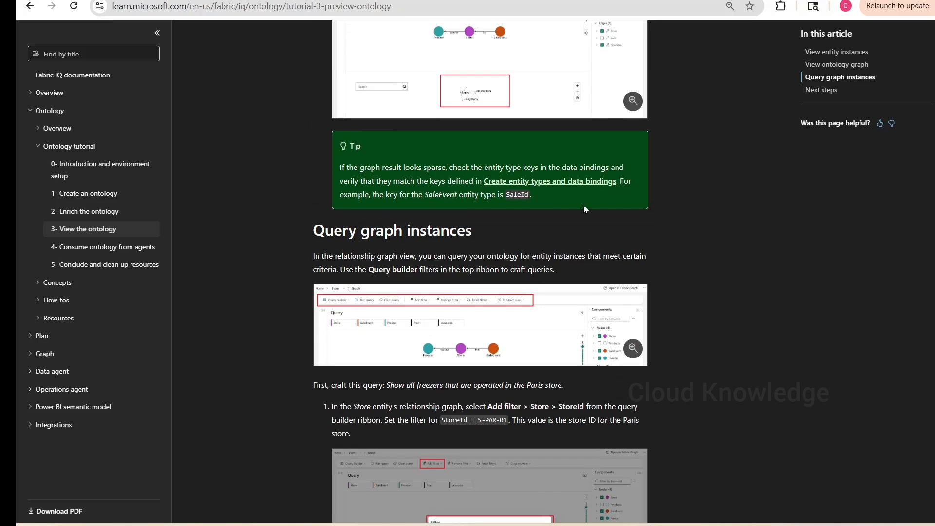
left_click_drag(388, 387, 576, 389)
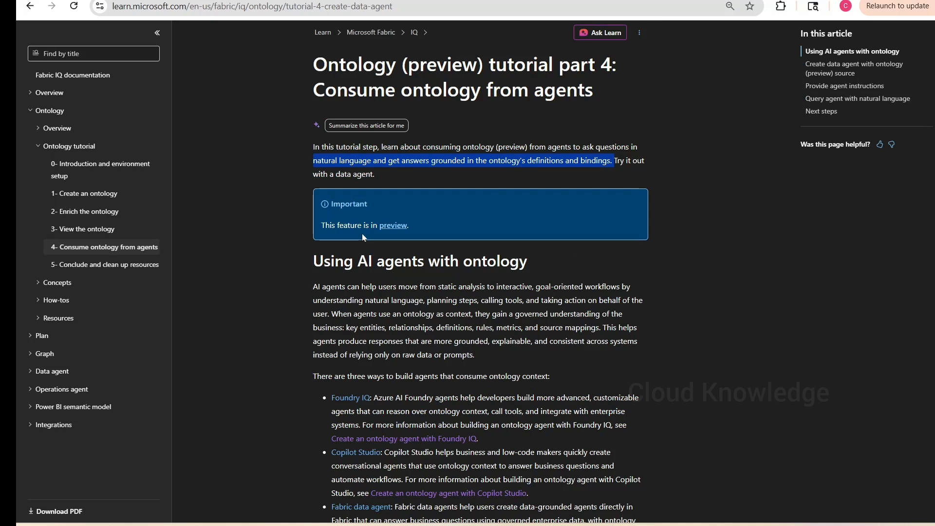
- Read the sections on using AI agents with ontology and creating a data agent with an ontology source
scroll(362, 236, "down", 1)
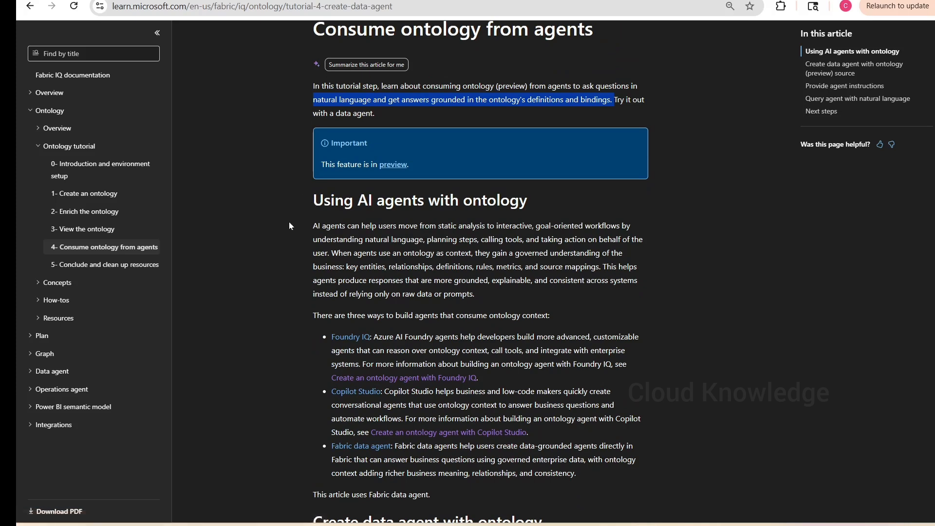
left_click_drag(355, 225, 426, 239)
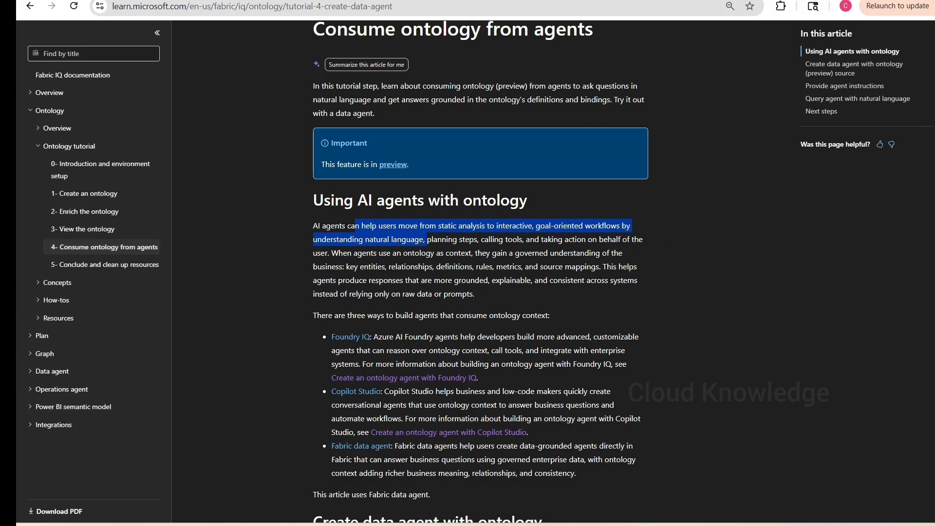
left_click(470, 270)
scroll(385, 178, "down", 2)
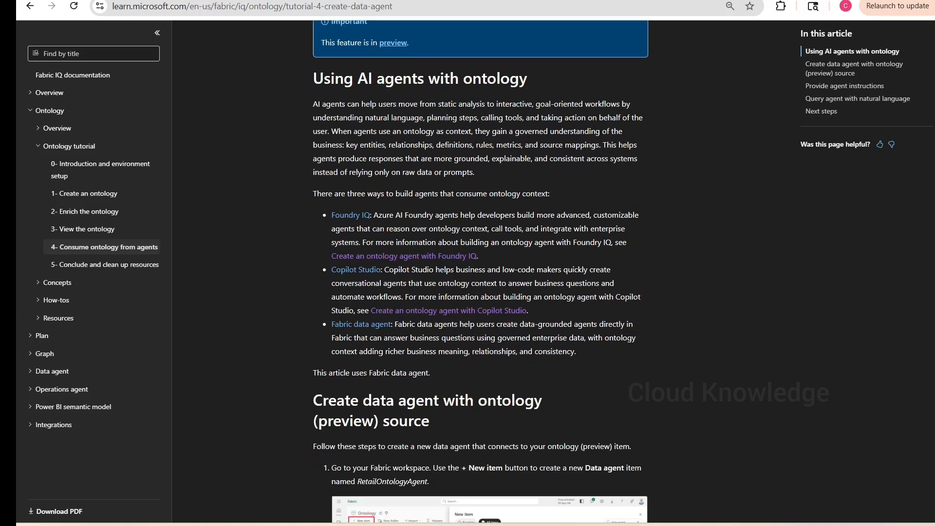
mouse_move(339, 131)
left_mouse_down()
mouse_move(629, 131)
mouse_move(343, 145)
left_mouse_up()
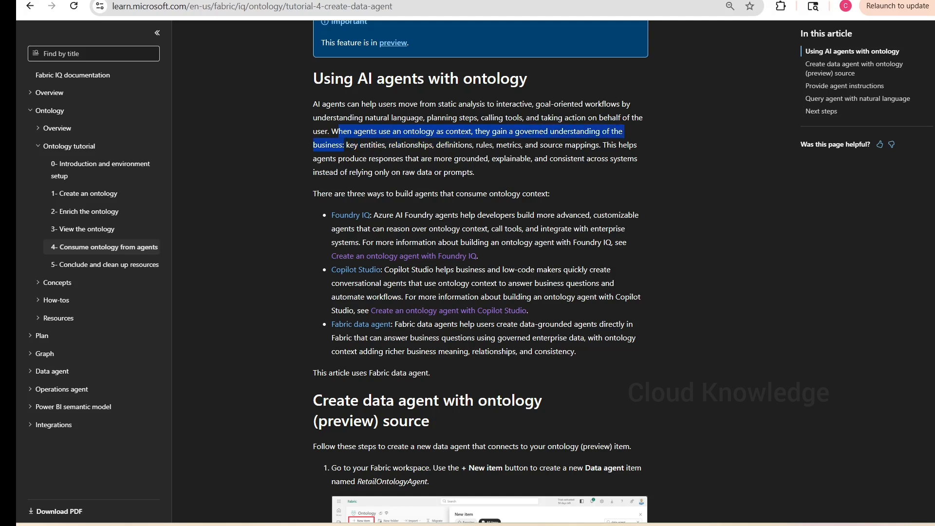
left_click(445, 145)
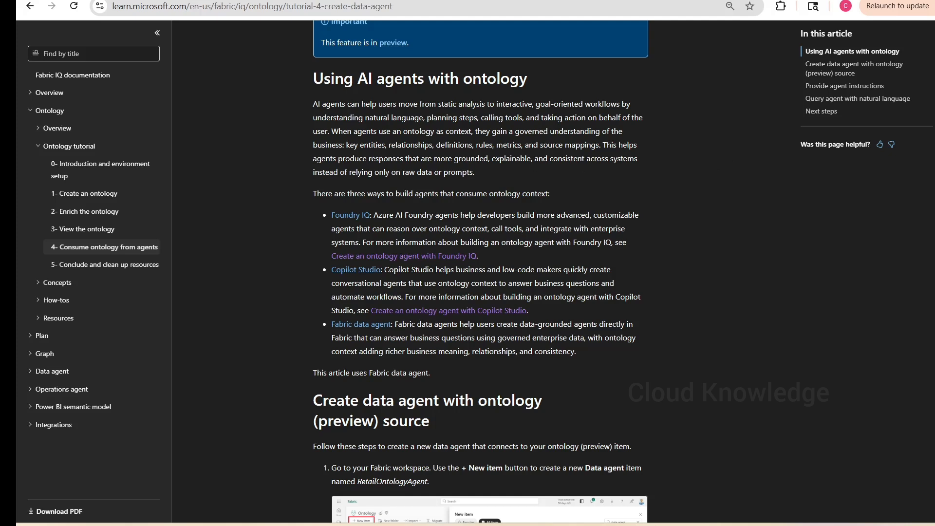
double_click(512, 158)
scroll(536, 291, "down", 3)
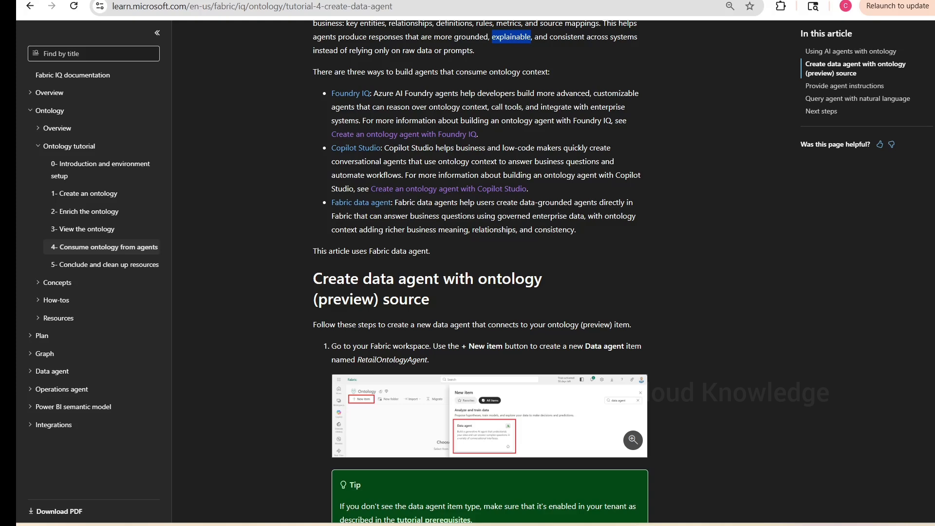
left_click_drag(352, 215, 577, 230)
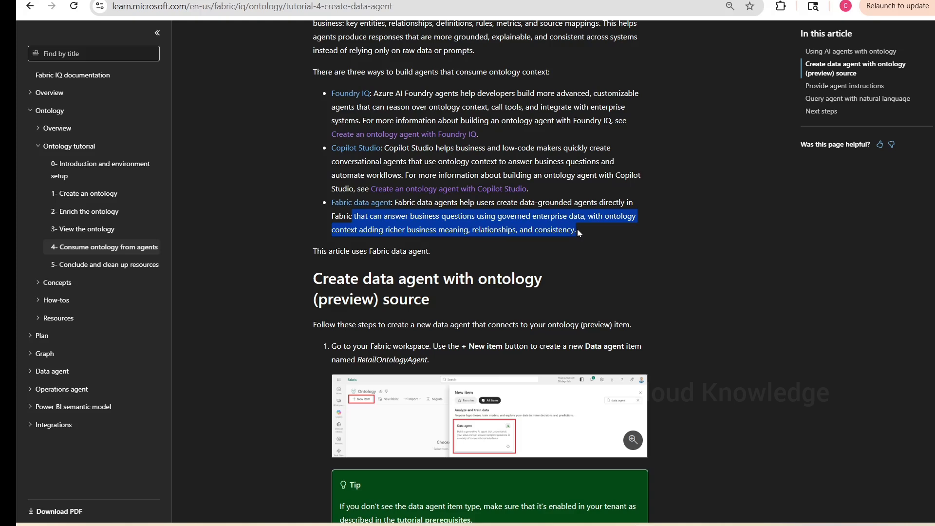
scroll(697, 253, "down", 4)
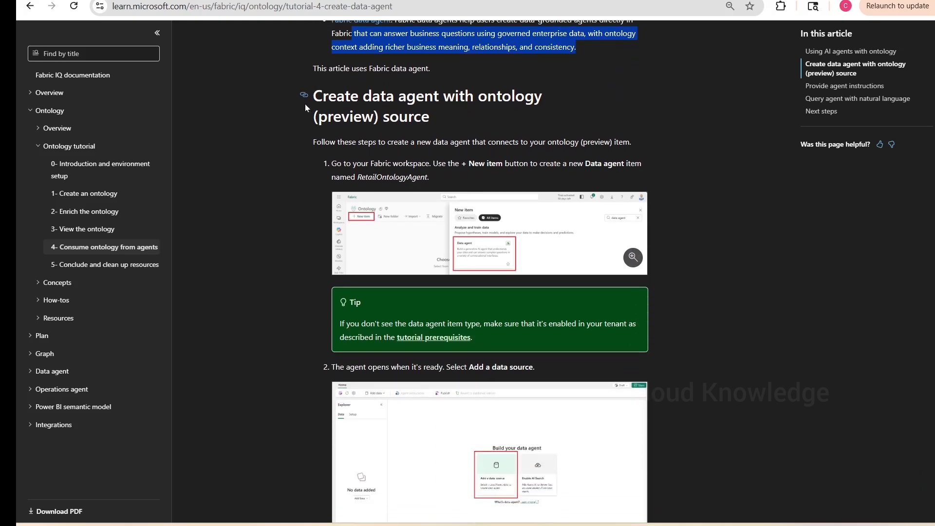
left_click(305, 106)
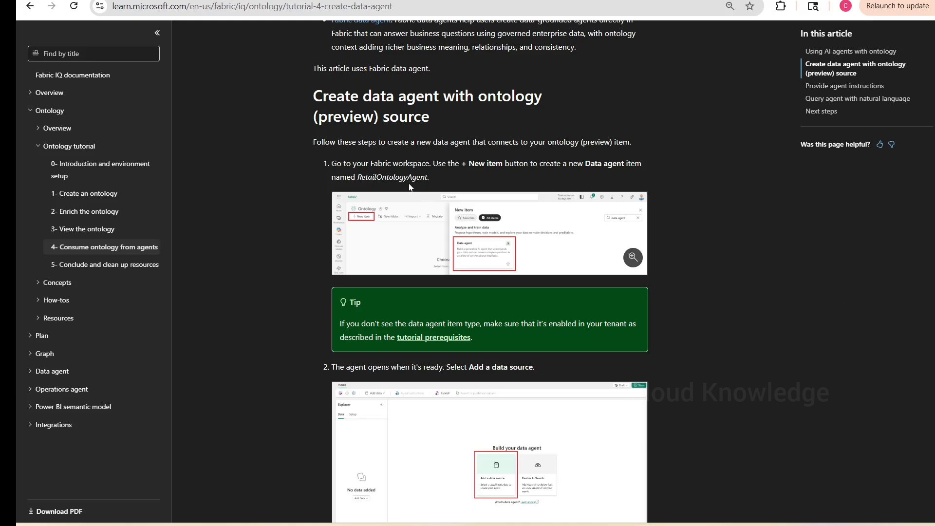
- Copy the agent name RetailOntologyAgent from the tutorial and switch to the Fabric workspace
double_click(392, 177)
key("ctrl+c")
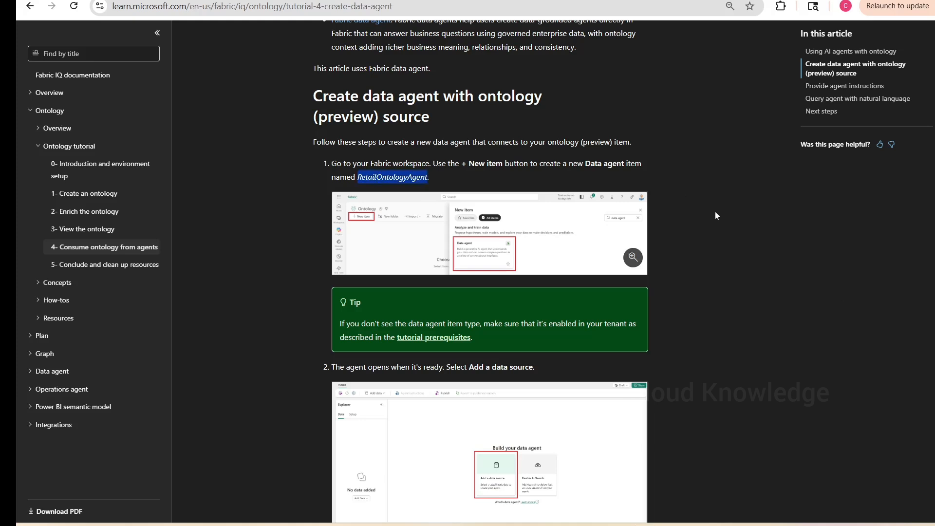
scroll(715, 215, "down", 1)
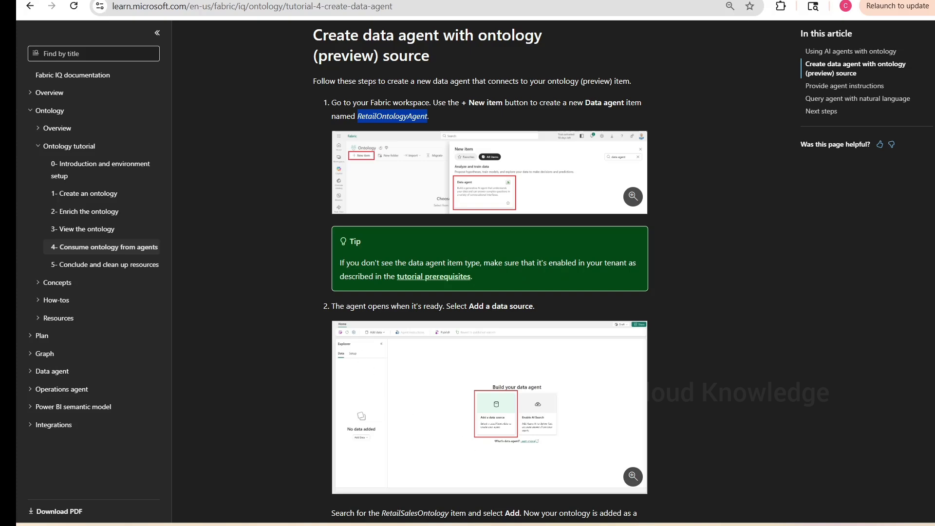
left_click(485, 525)
left_click(646, 461)
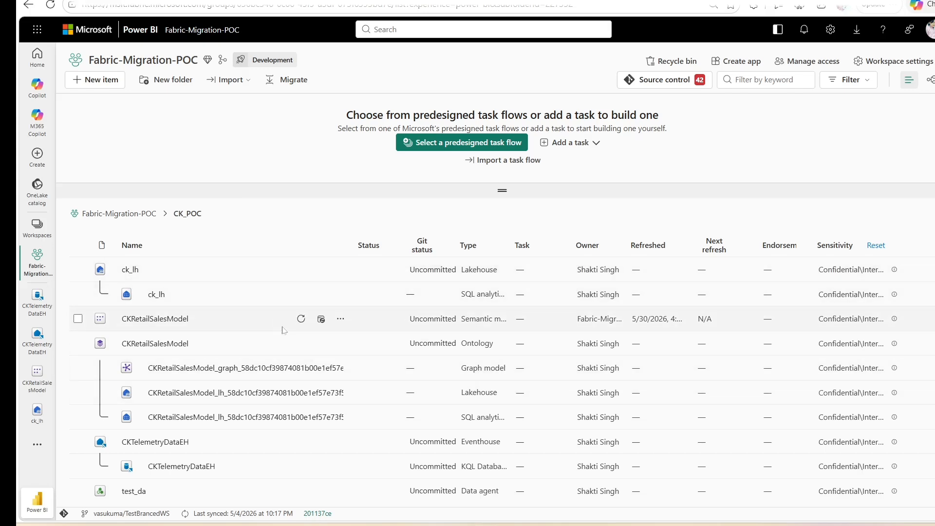
- Start creating a new Data agent item in the Fabric-Migration-POC workspace, filtering item types for data agent
key("ctrl+plus")
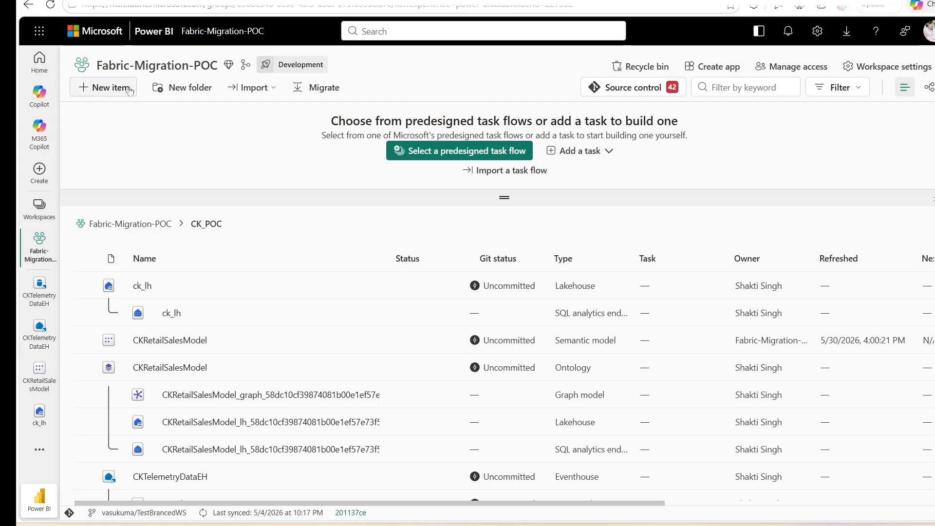
left_click(100, 89)
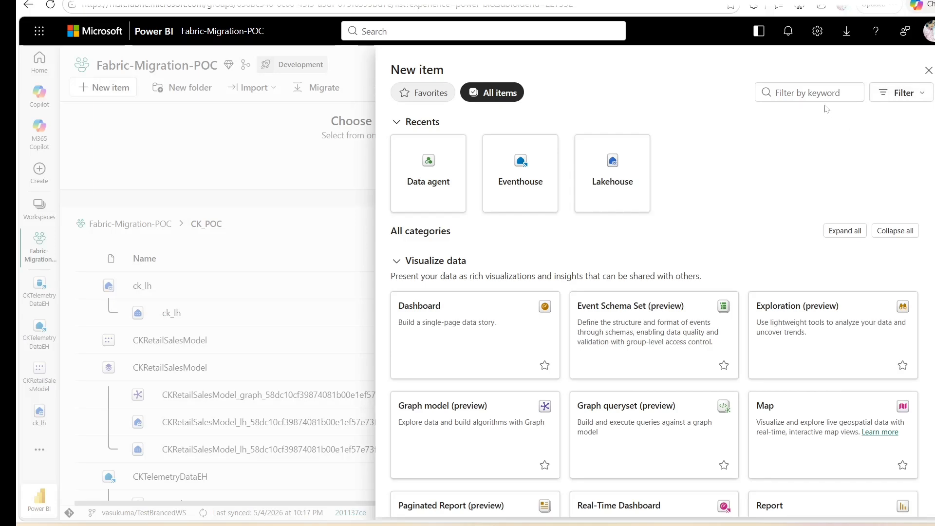
left_click(804, 92)
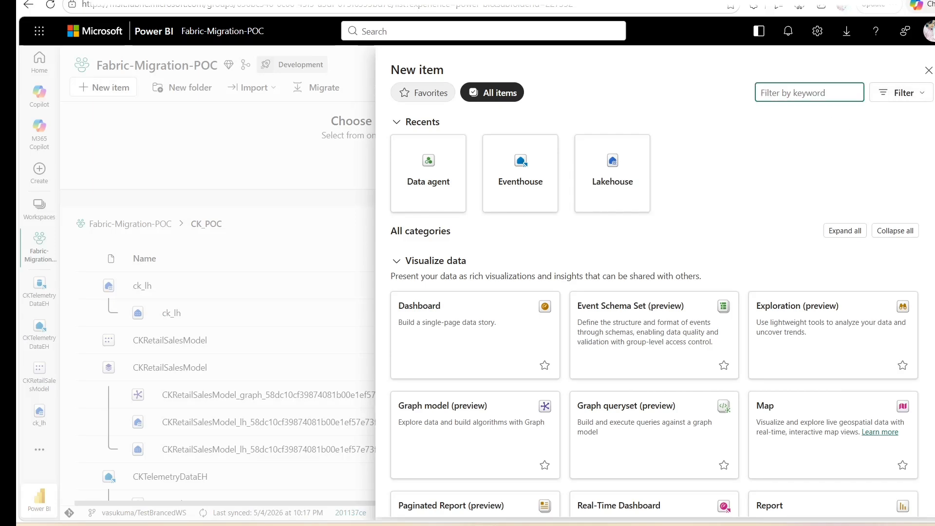
type("data agen")
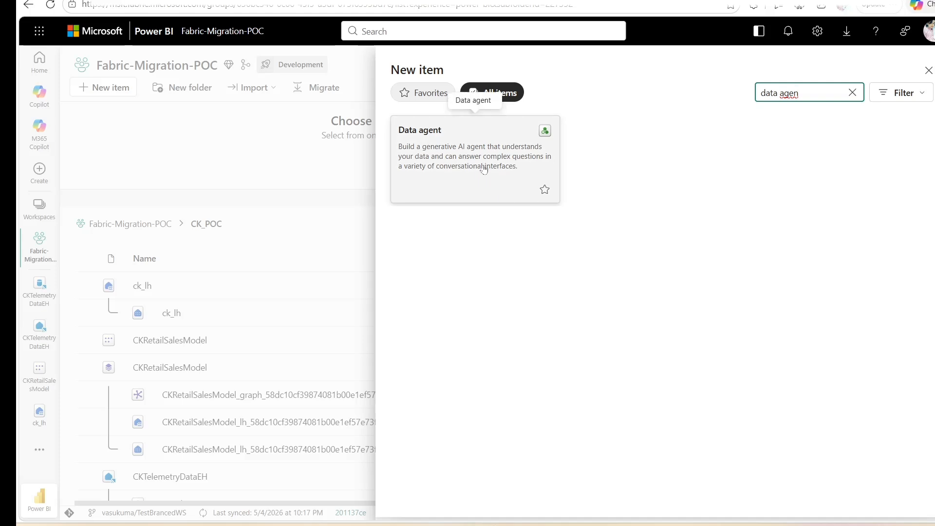
key("Escape")
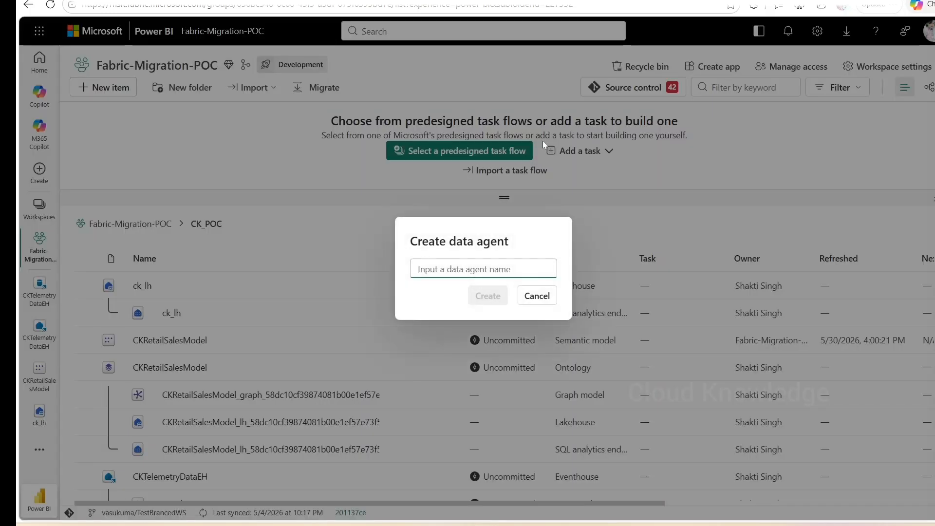
- Name the data agent CK_RetailOntologyAgent and create it
key("Return")
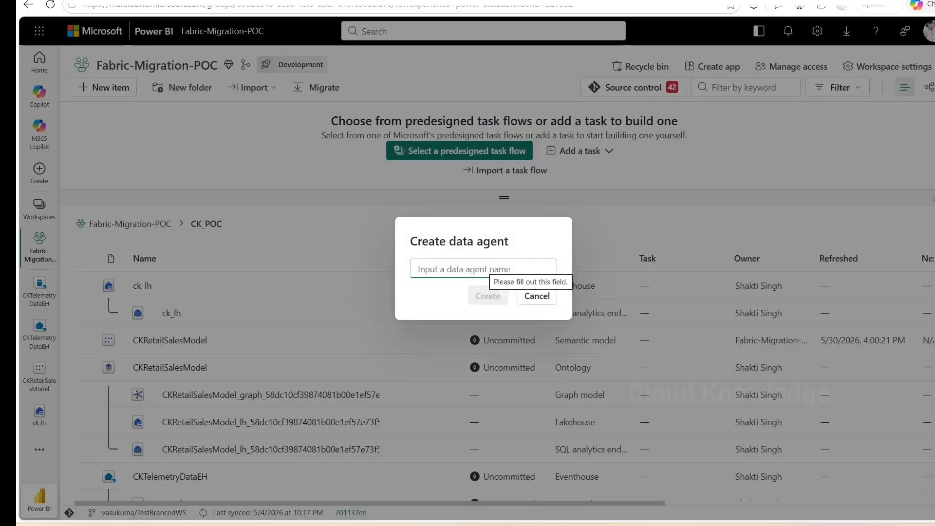
key("ctrl+v")
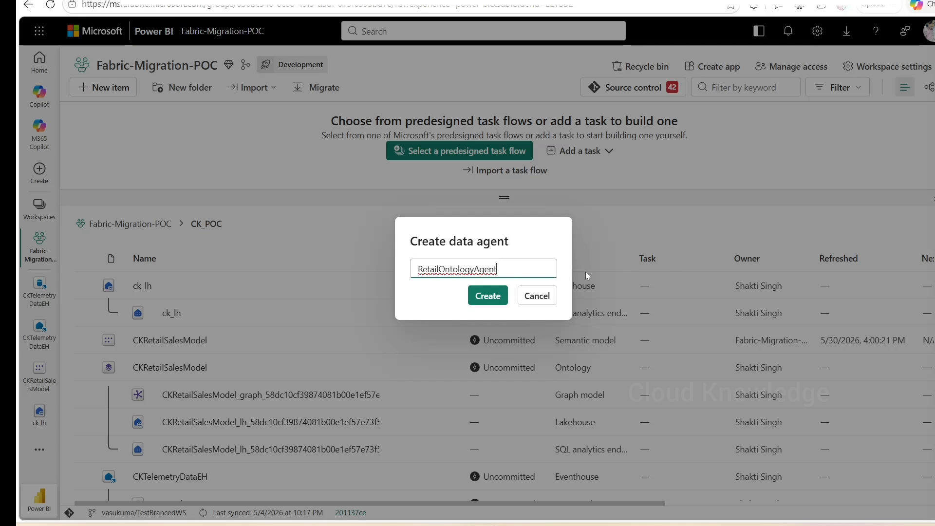
key("Home")
type("CK_")
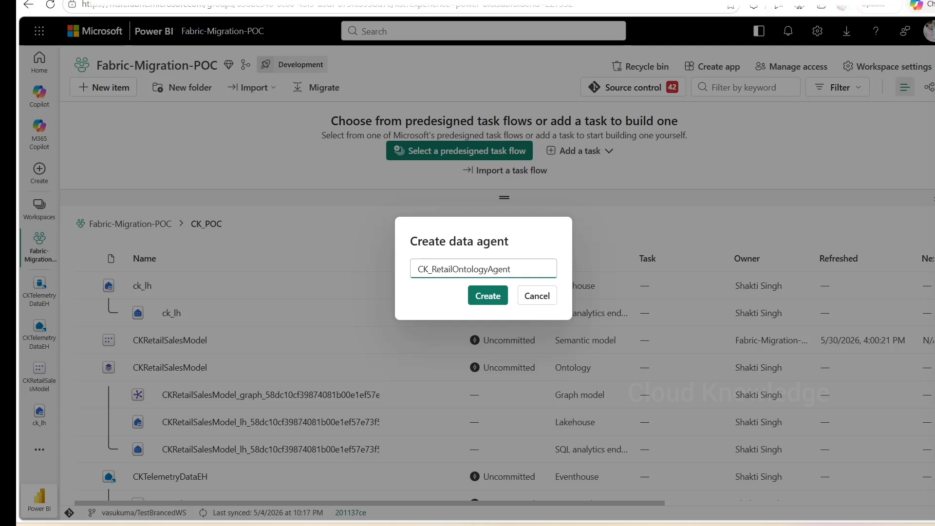
left_click(488, 301)
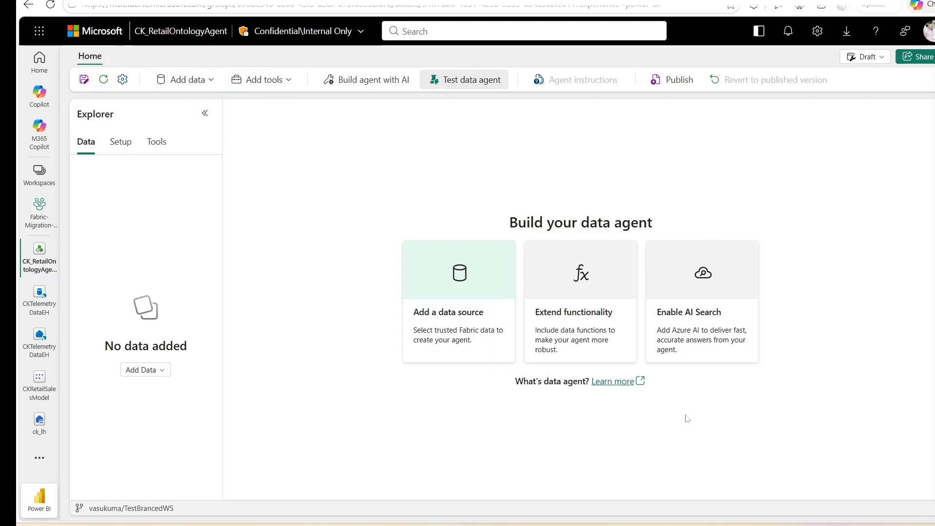
- Read the tutorial's instructions for adding the ontology as the agent's data source
key("alt+Tab")
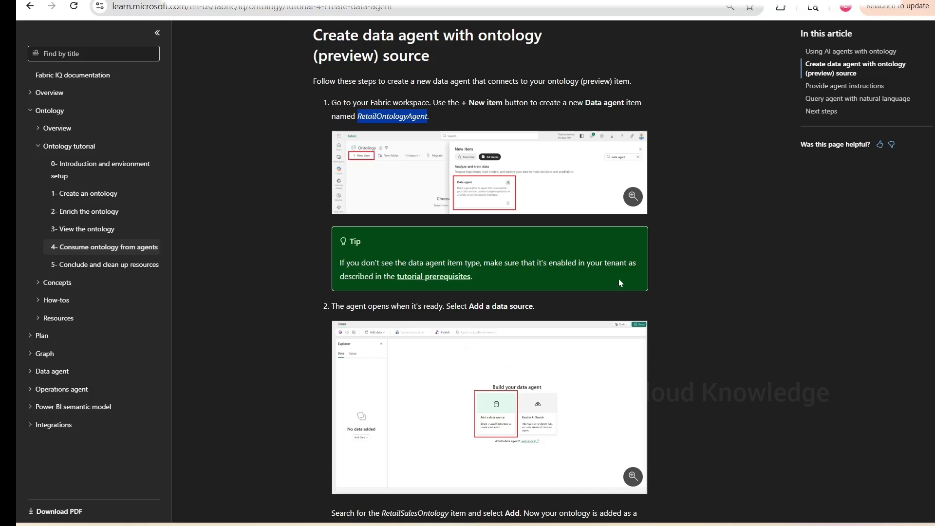
scroll(654, 292, "down", 3)
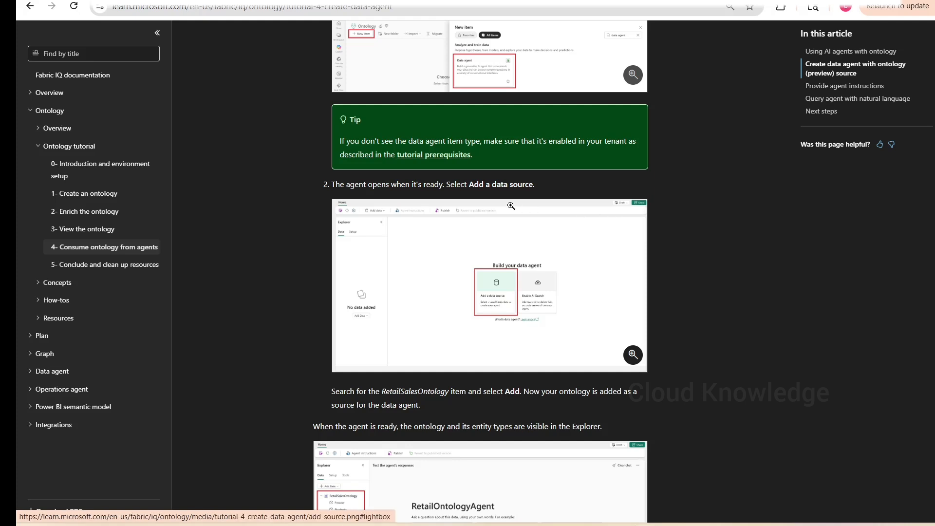
scroll(606, 203, "down", 1)
scroll(605, 203, "down", 2)
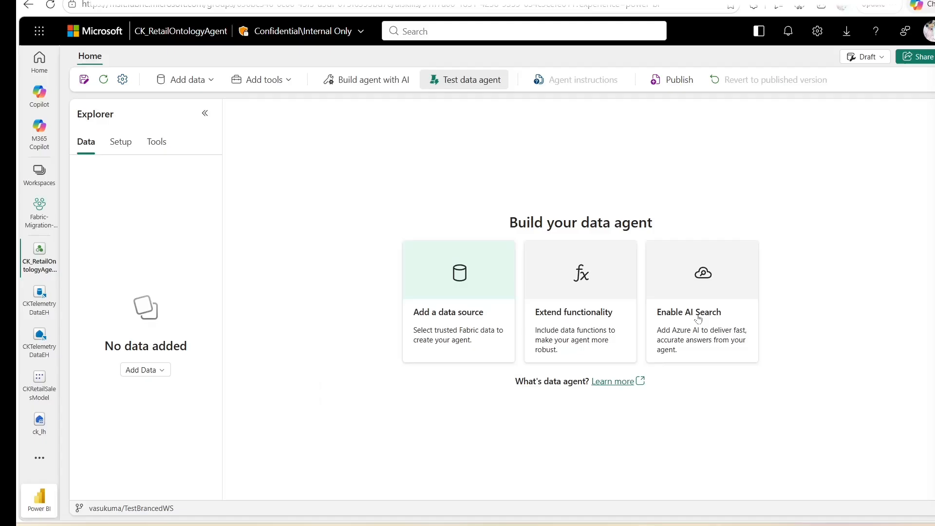
- Add the CKRetailSalesModel ontology as the agent's data source, filtering the catalog by CKRe
left_click(452, 277)
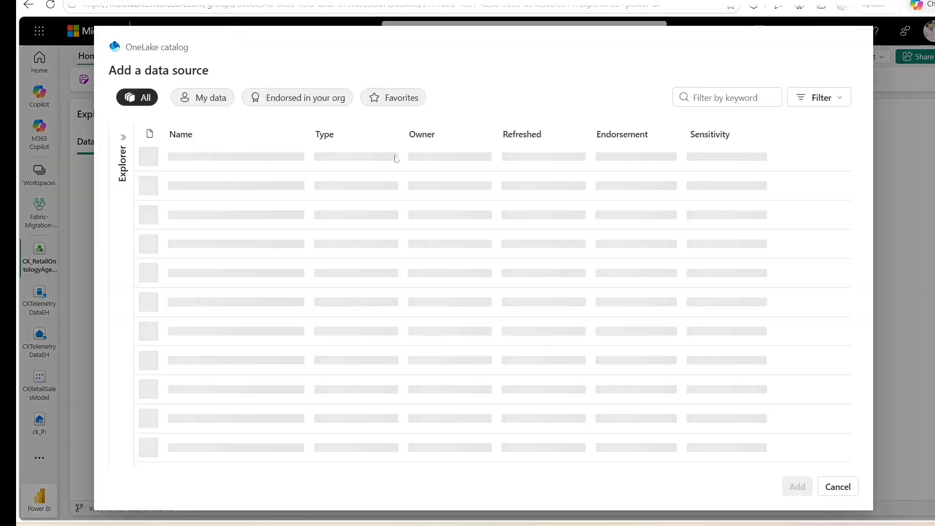
left_click(628, 97)
type("CKRe")
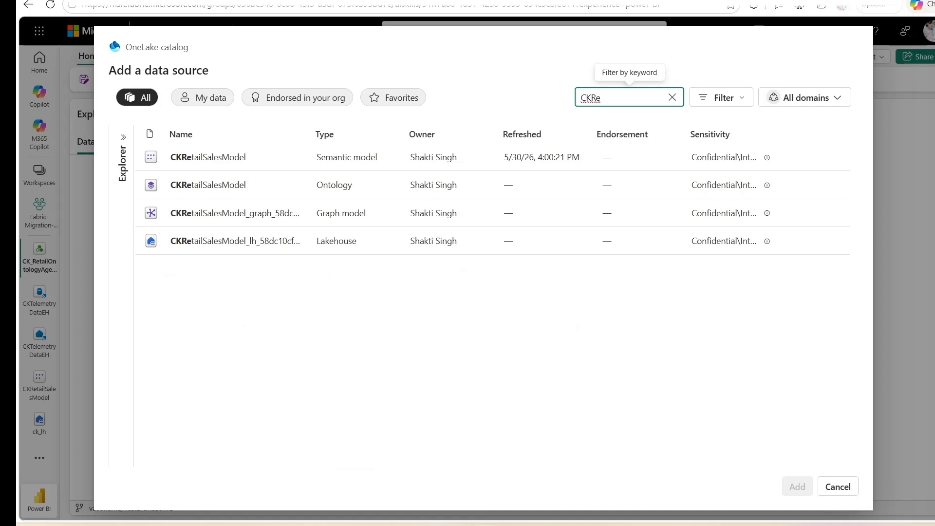
left_click(359, 357)
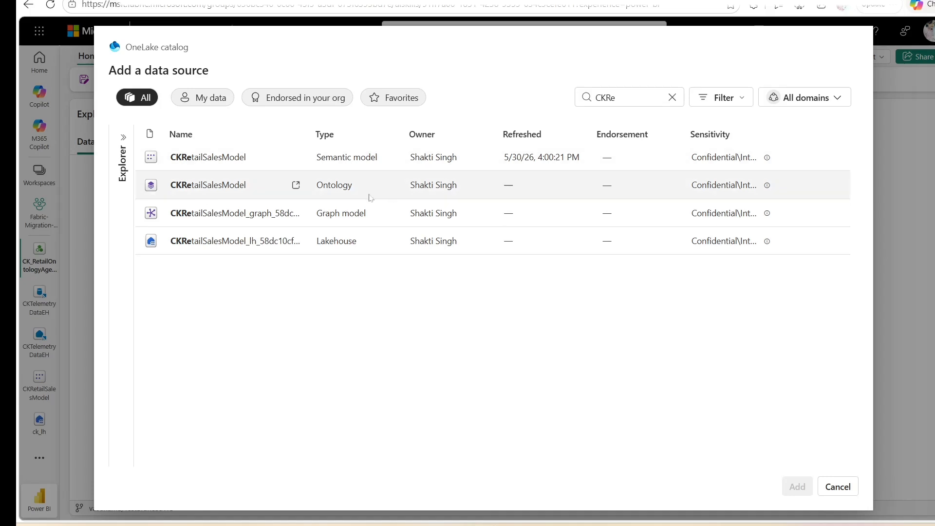
left_click(221, 188)
left_click(796, 487)
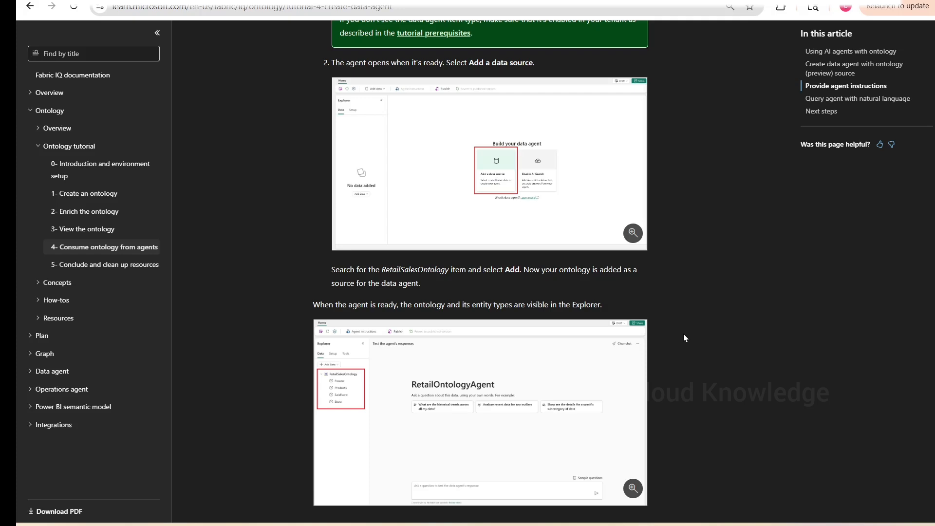
- Read the tutorial's section on providing agent instructions
scroll(683, 337, "down", 1)
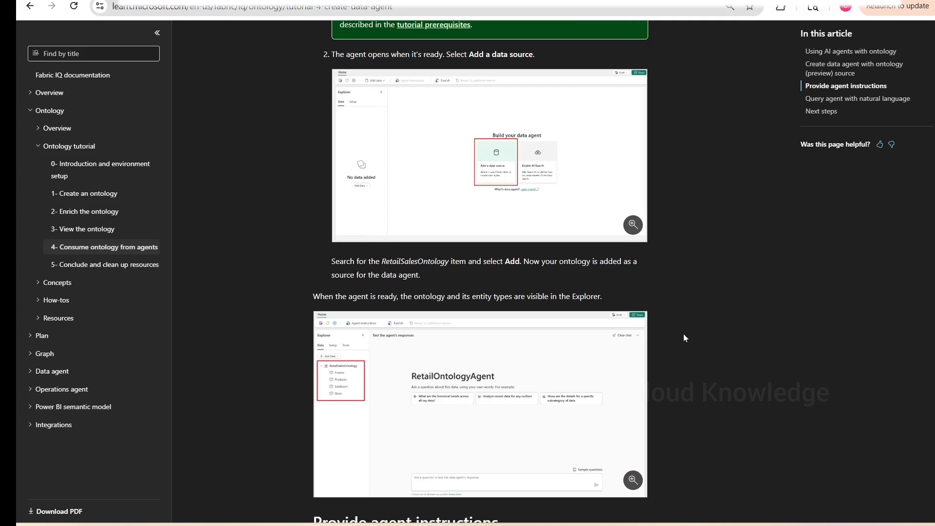
scroll(684, 337, "down", 1)
scroll(684, 335, "down", 2)
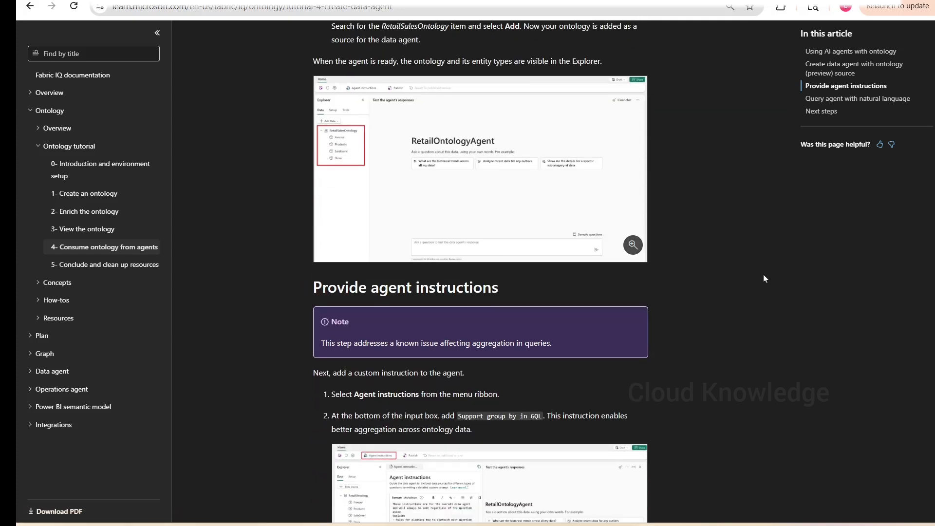
scroll(757, 287, "down", 3)
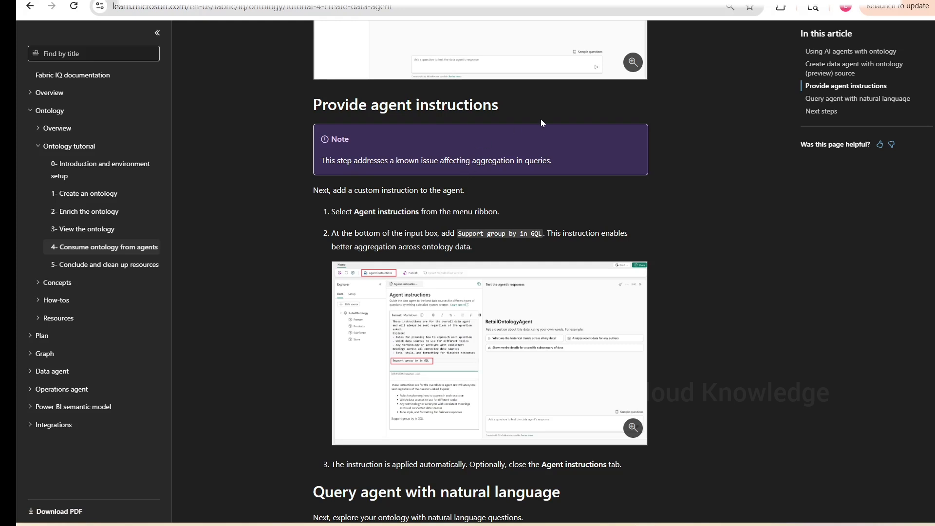
left_click_drag(567, 165, 294, 154)
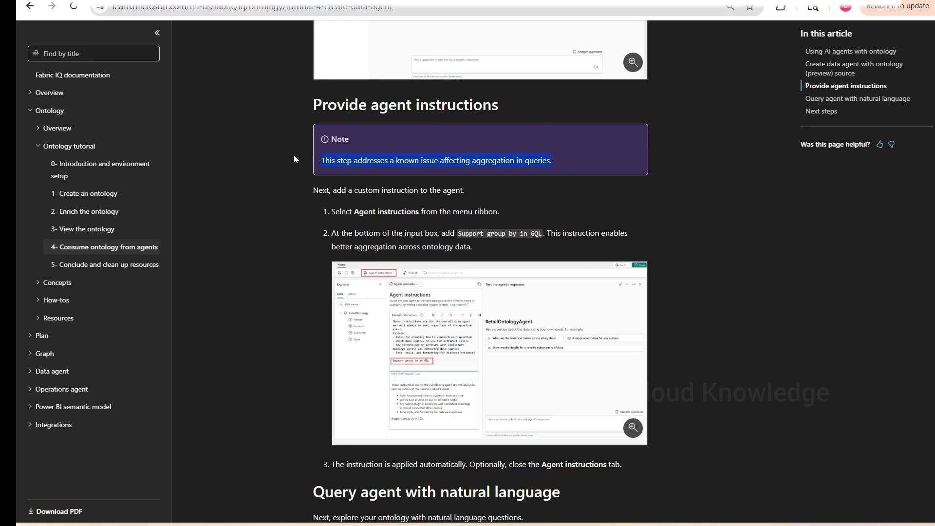
left_click(273, 230)
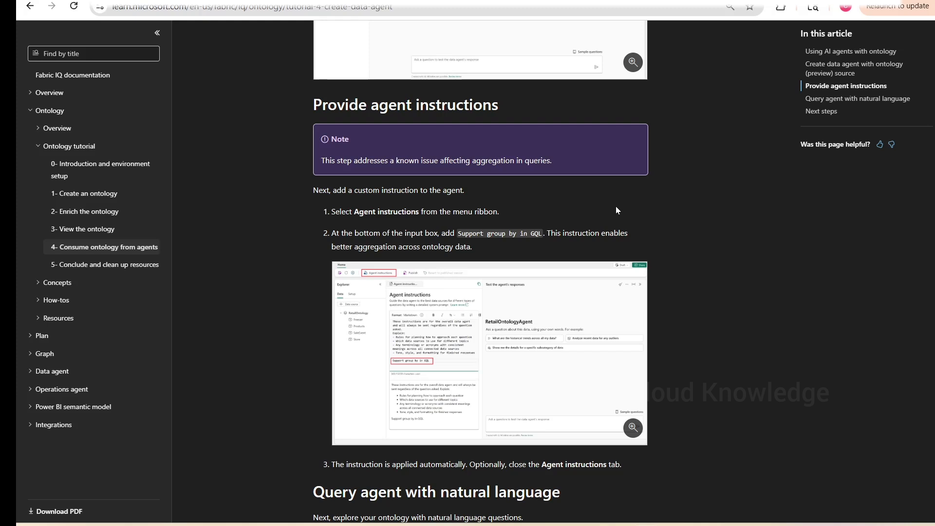
key("alt+Tab")
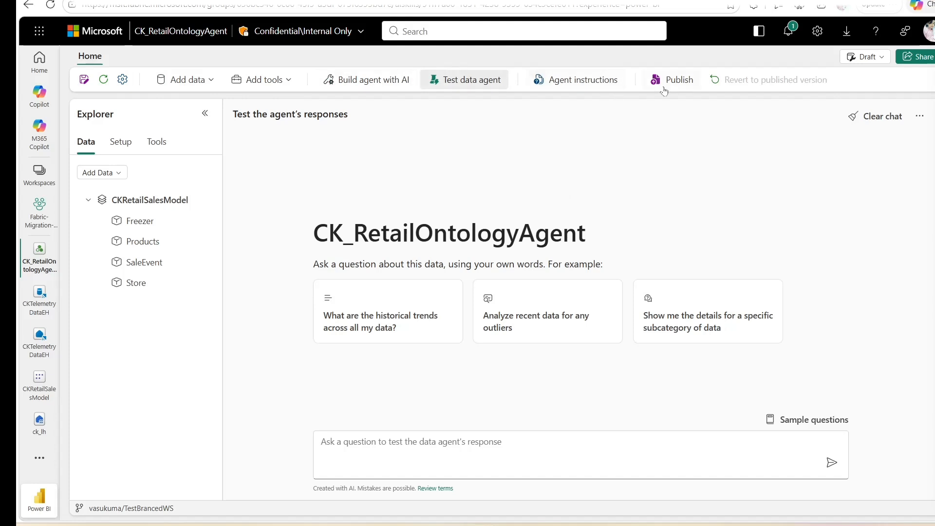
- Open the agent instructions and add the line Support group by in GQL at the end of the instructions
left_click(562, 85)
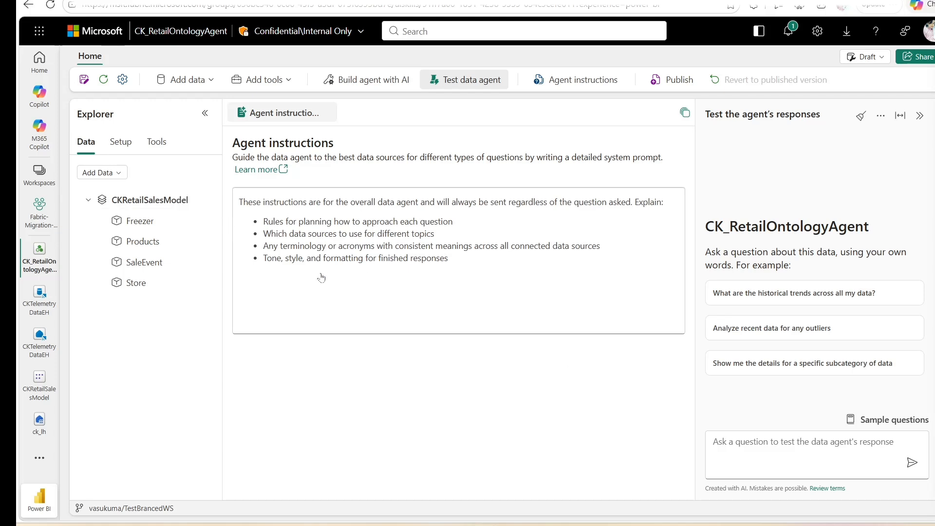
key("alt+Tab")
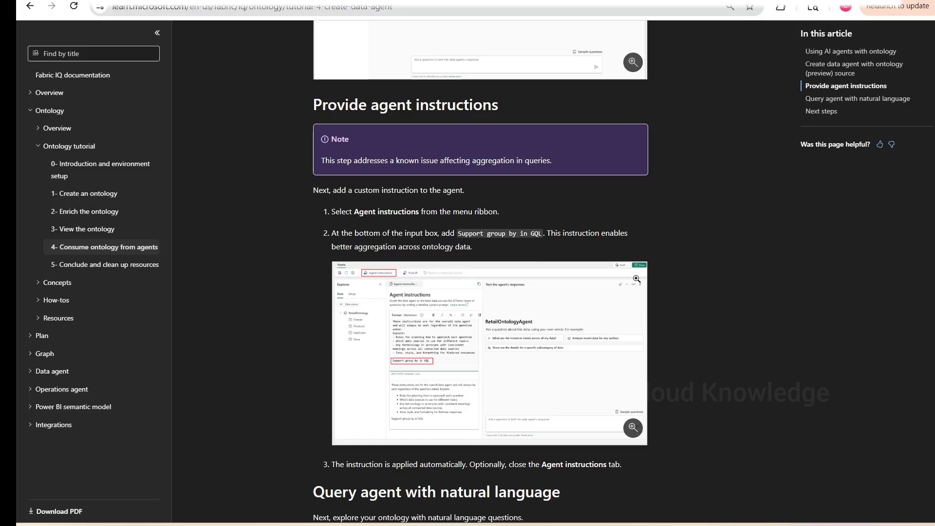
key("alt+Tab")
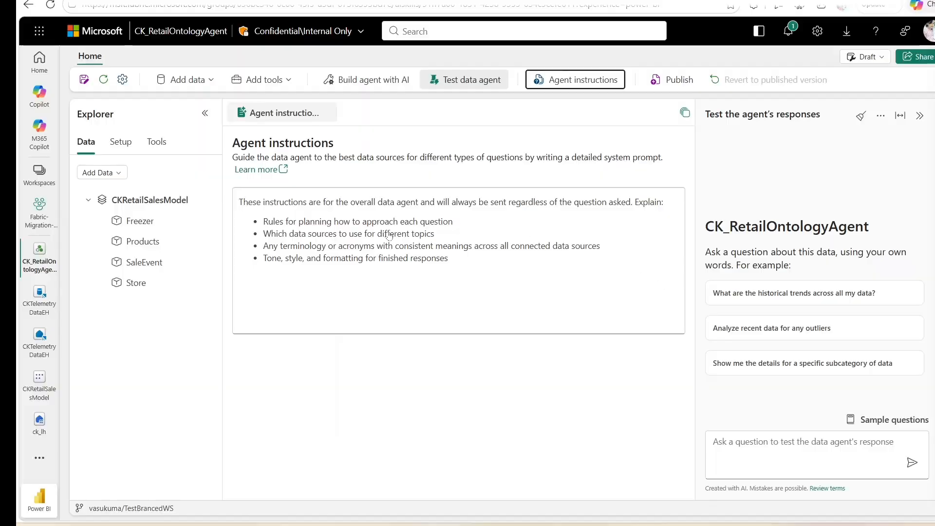
key("alt+Tab")
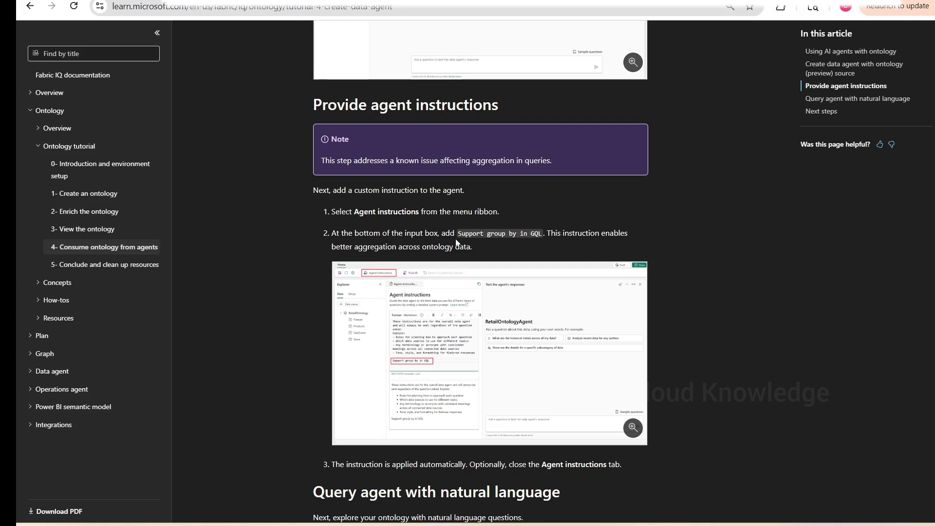
left_click_drag(461, 236, 537, 236)
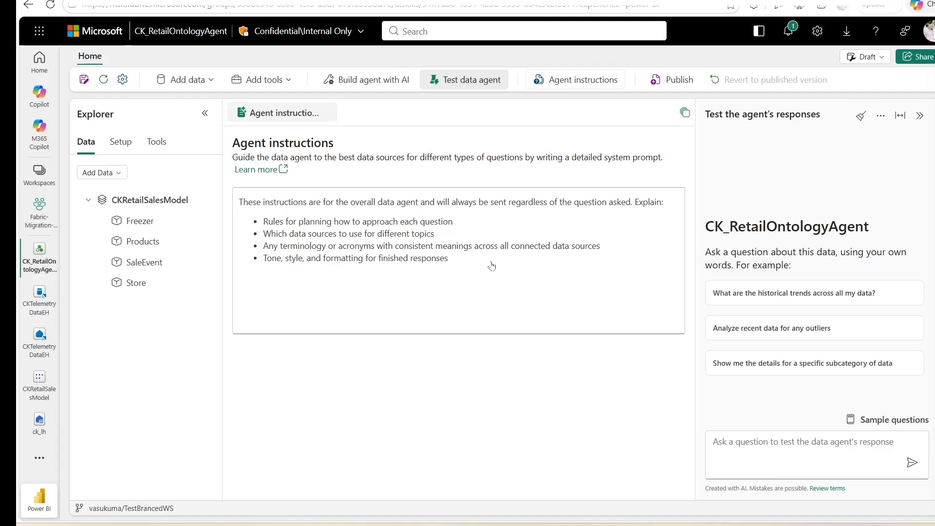
left_click(492, 266)
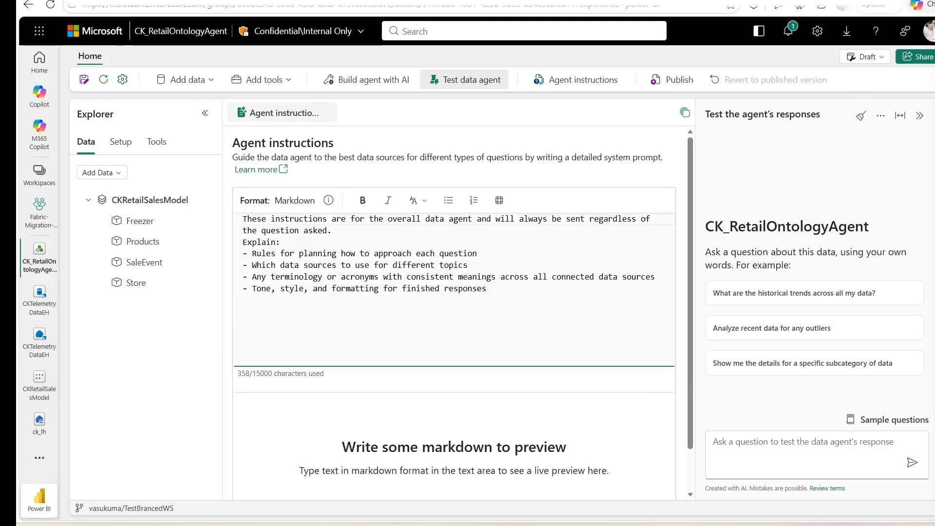
double_click(465, 288)
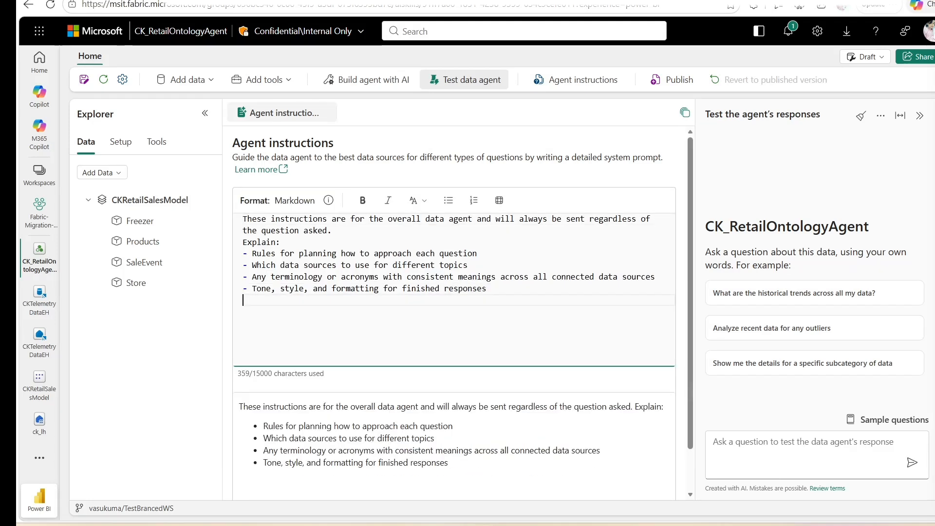
key("End")
key("Return")
type("Support group by in GQL")
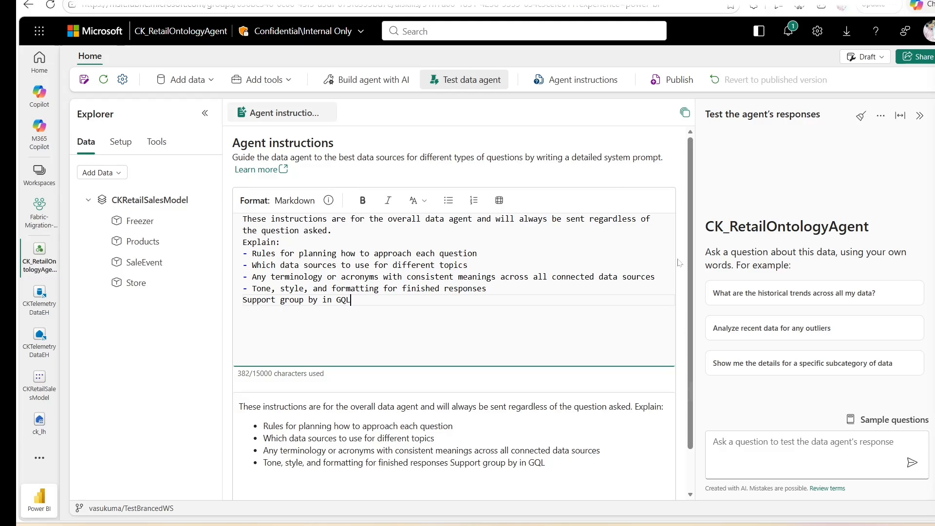
- Open the tutorial's agent instructions screenshot in a new tab to compare it
key("alt+Tab")
right_click(585, 350)
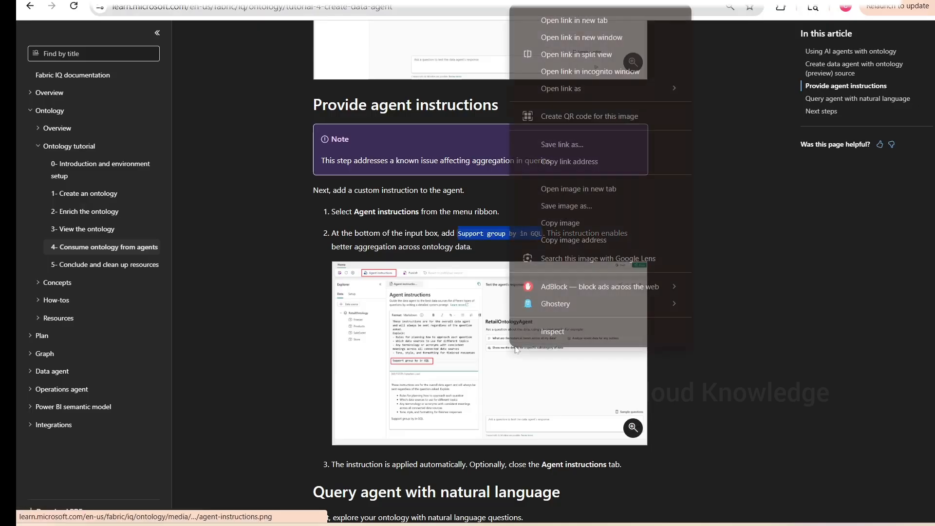
left_click(572, 20)
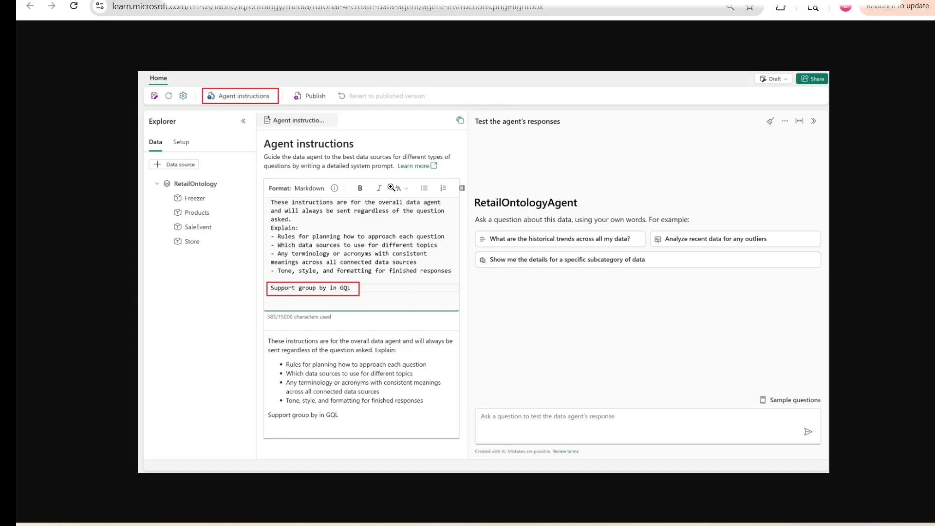
left_click(110, 2)
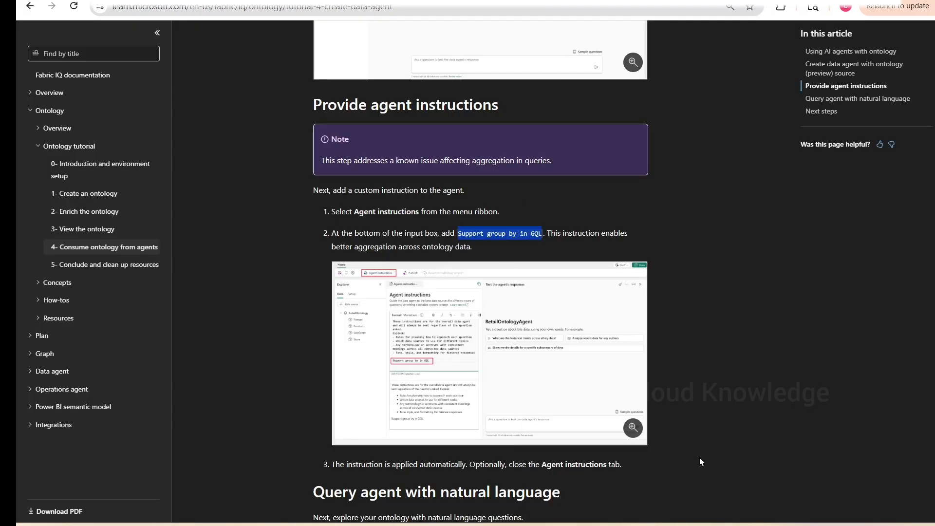
- Insert a blank line above the Support group by in GQL instruction
left_click(485, 525)
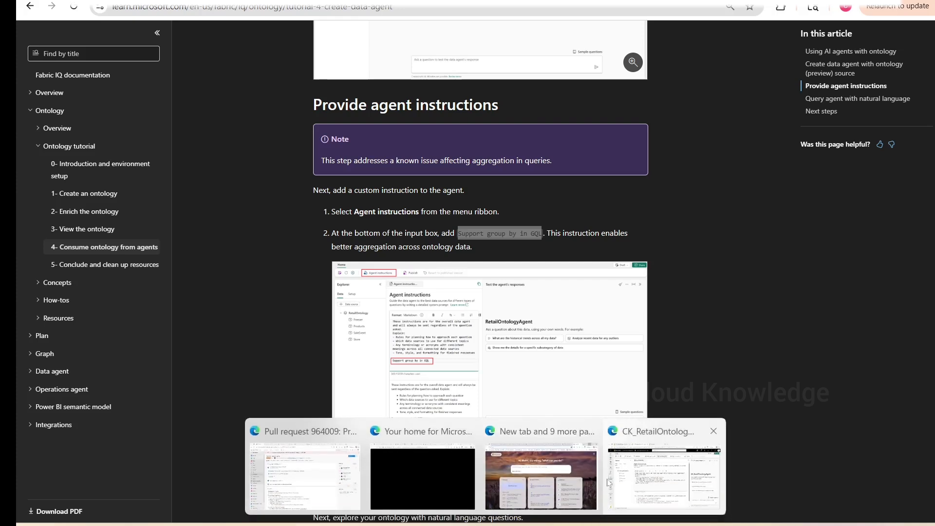
left_click(669, 480)
left_click(486, 289)
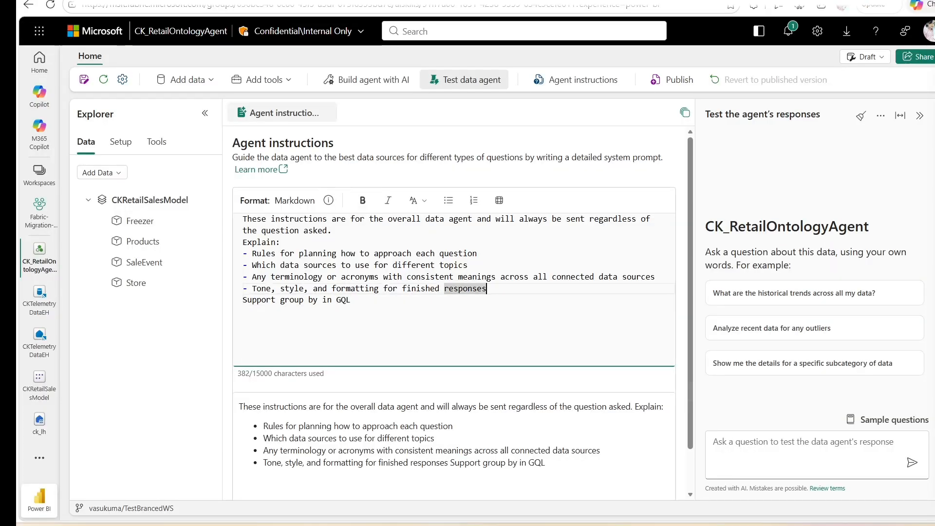
key("Return")
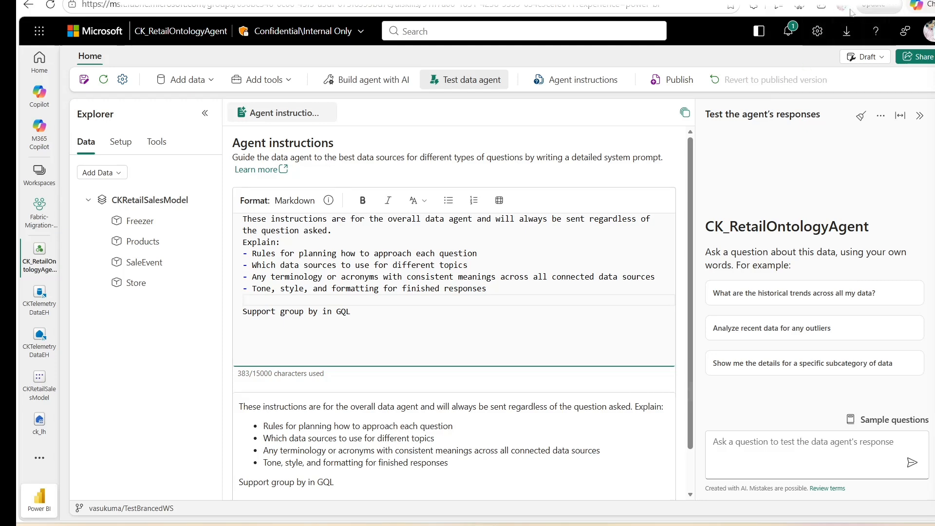
- Zoom the browser to 90% and close the Agent instructions tab
left_click(898, 9)
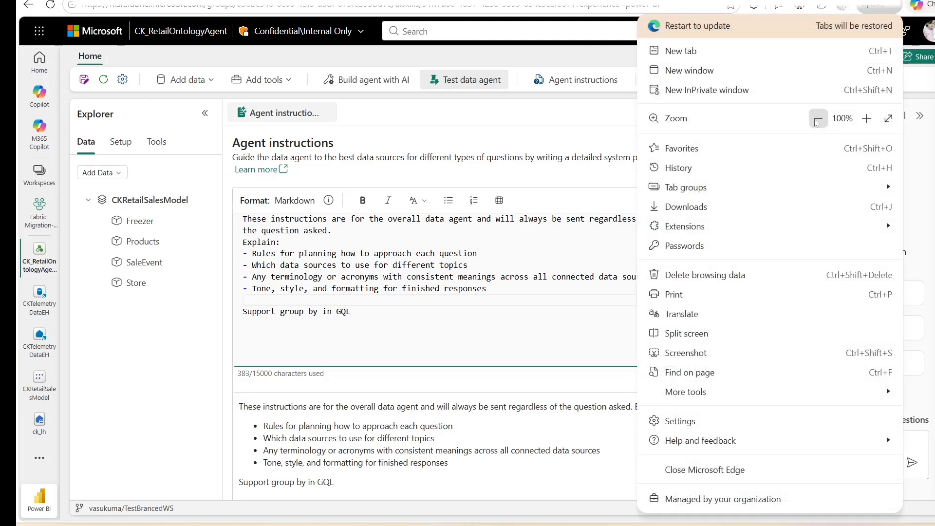
left_click(818, 118)
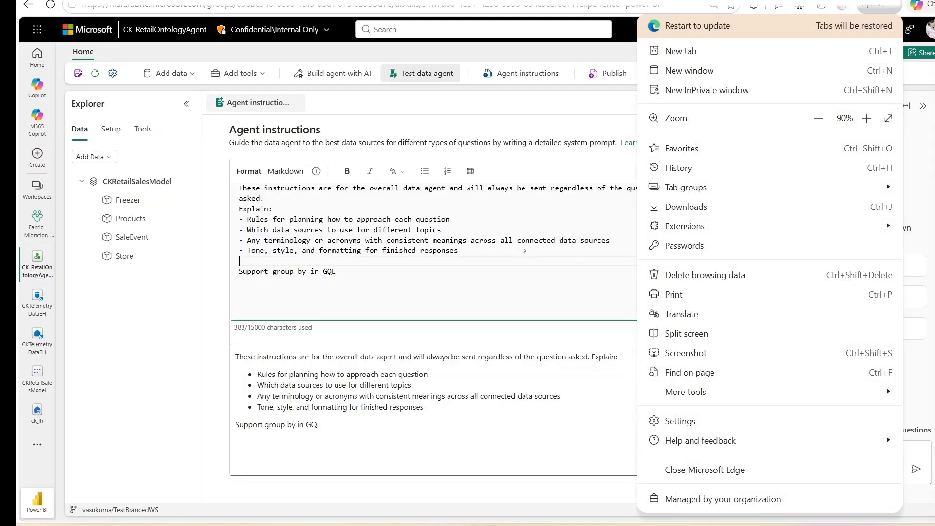
left_click(167, 446)
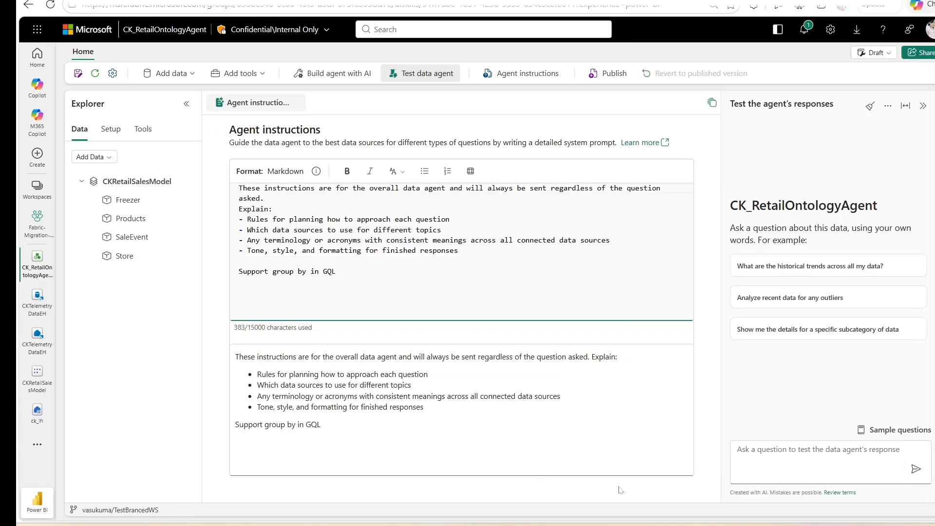
left_click(714, 461)
scroll(334, 353, "down", 3)
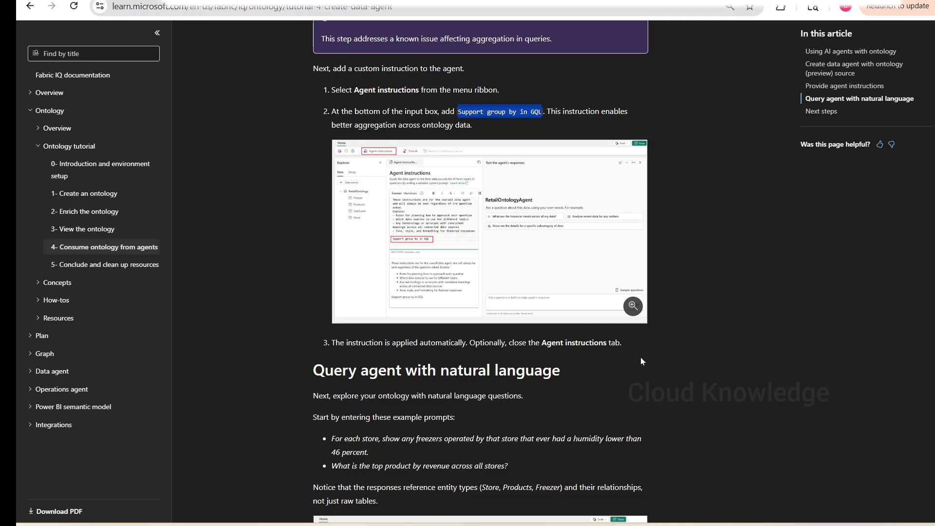
key("alt+Tab")
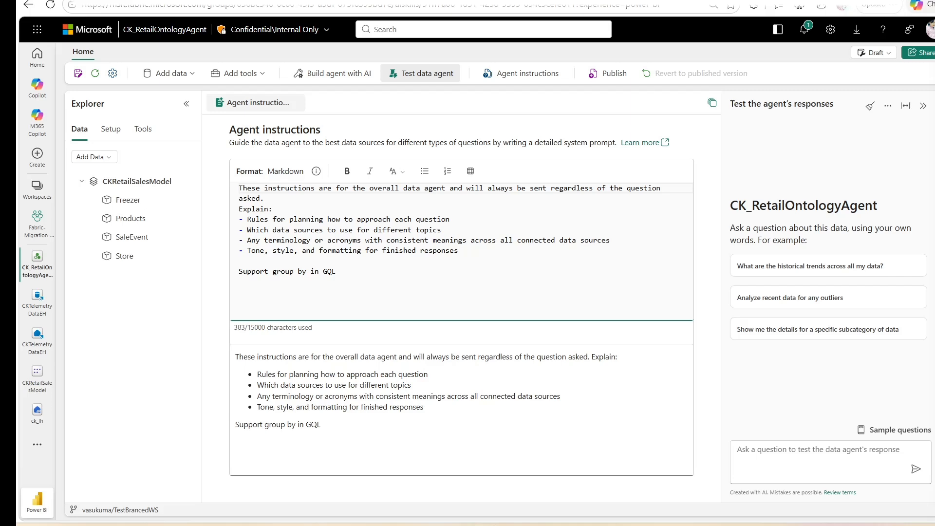
left_click(296, 102)
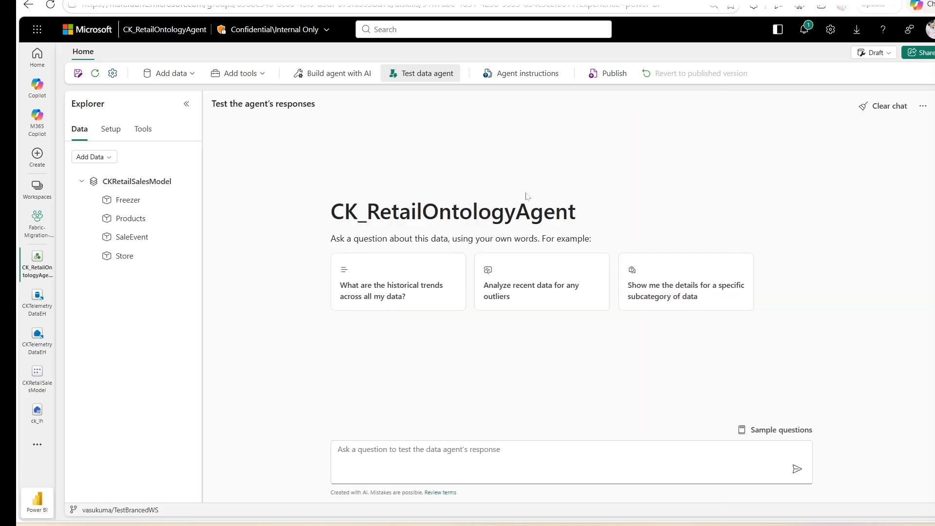
- Copy the tutorial's first example prompt and send it to the agent: For each store, show any freezers operated by that store that ever had a humidity lower than 46 percent
key("alt+Tab")
scroll(732, 303, "down", 2)
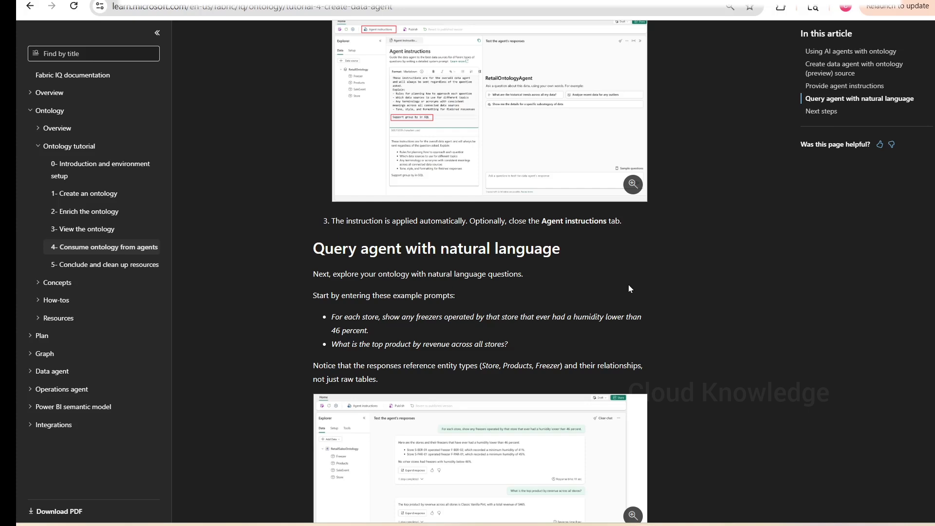
scroll(629, 284, "down", 2)
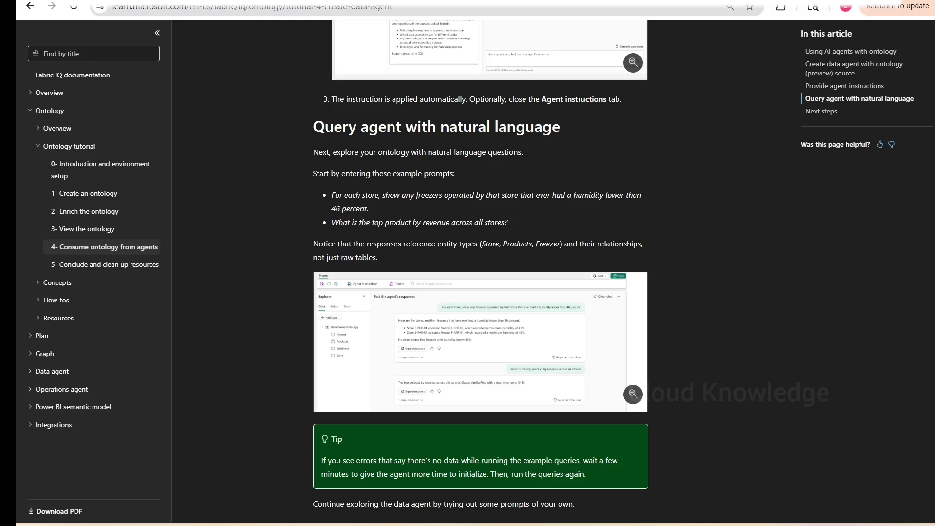
left_click_drag(392, 207, 333, 196)
key("ctrl+c")
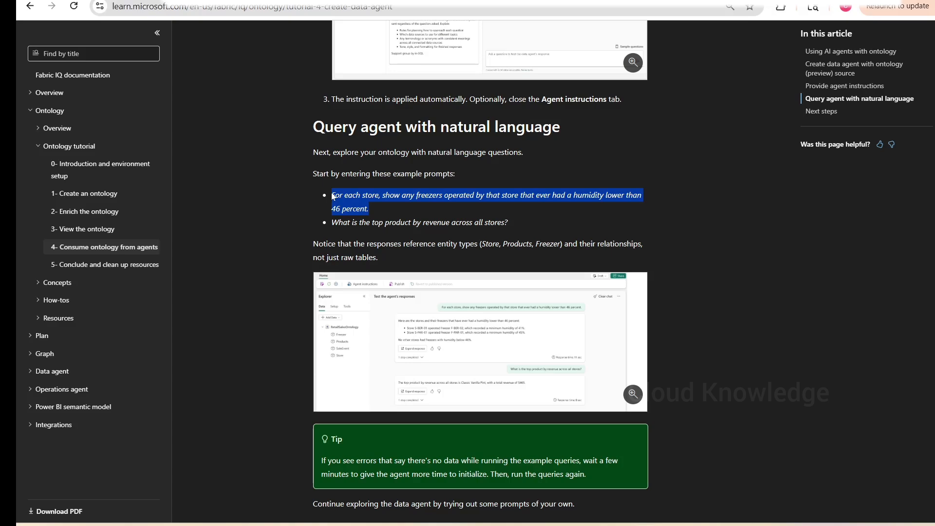
key("alt+Tab")
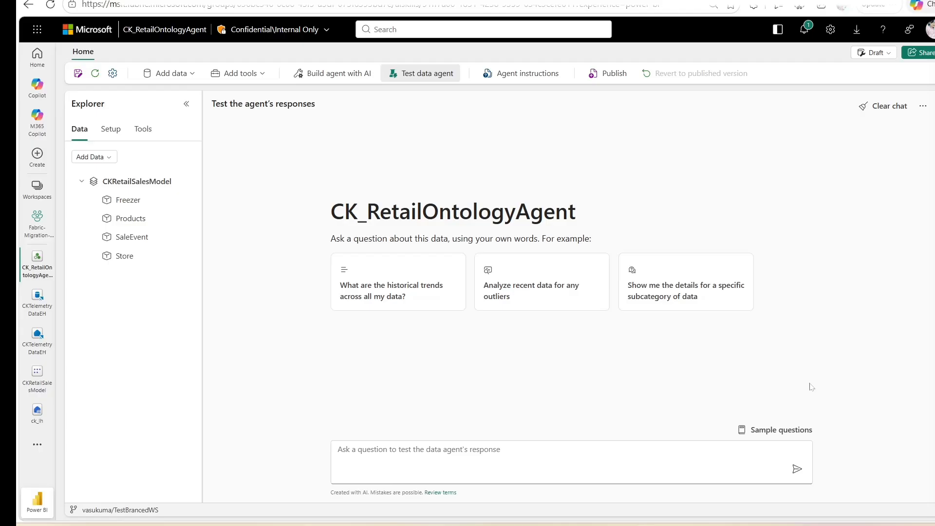
left_click(350, 460)
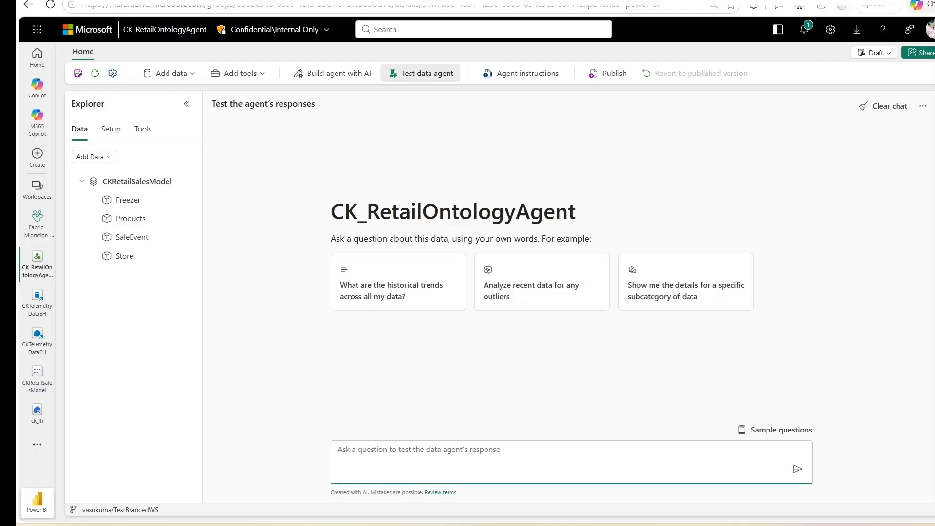
left_click(526, 73)
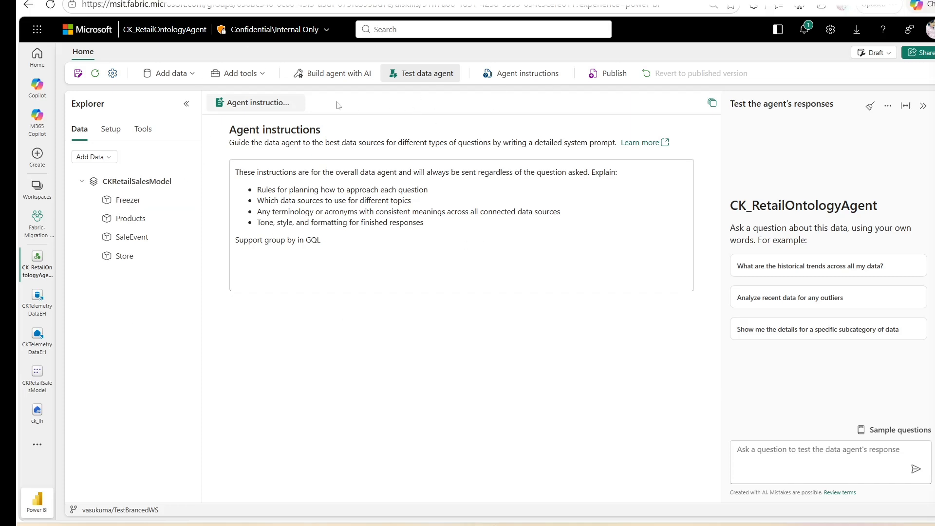
left_click(295, 103)
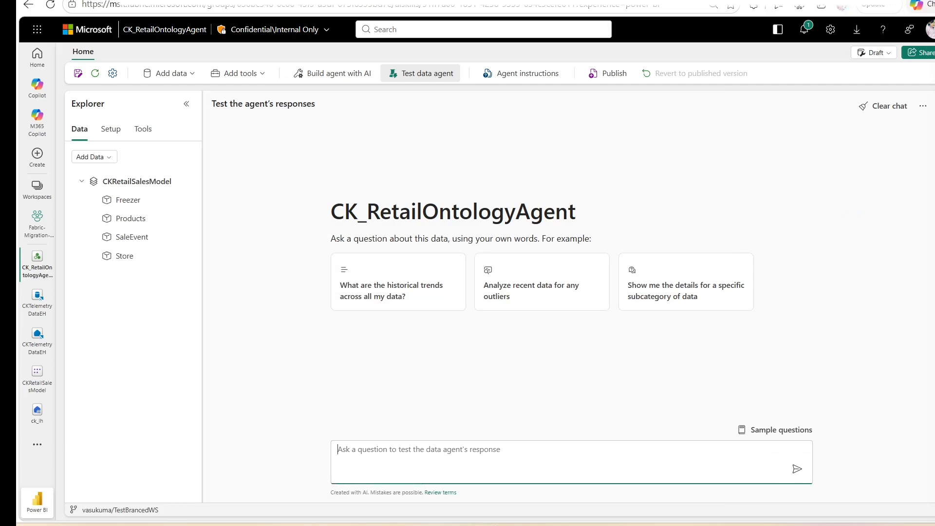
key("ctrl+v")
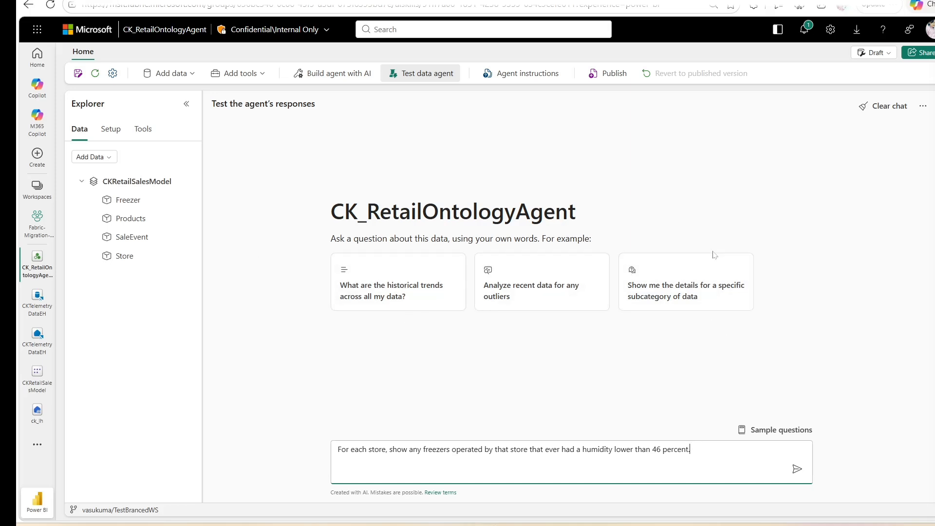
left_click(796, 470)
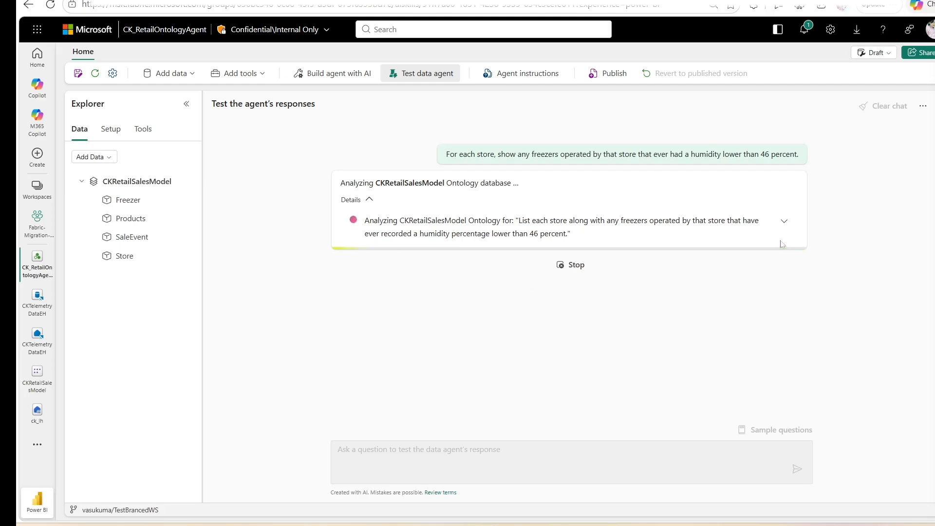
- Open the tutorial's expected query result screenshot in a new tab and compare it with the agent instructions screenshot
key("alt+Tab")
scroll(527, 276, "down", 1)
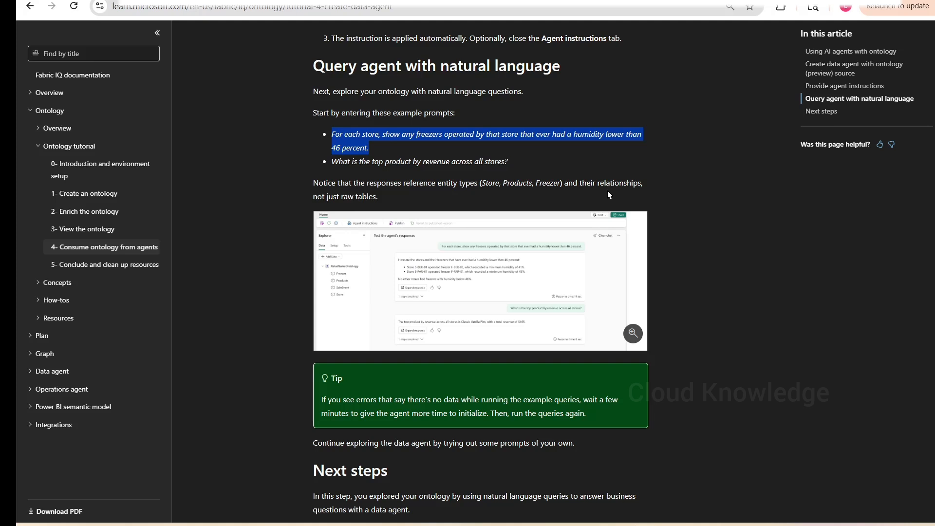
right_click(480, 251)
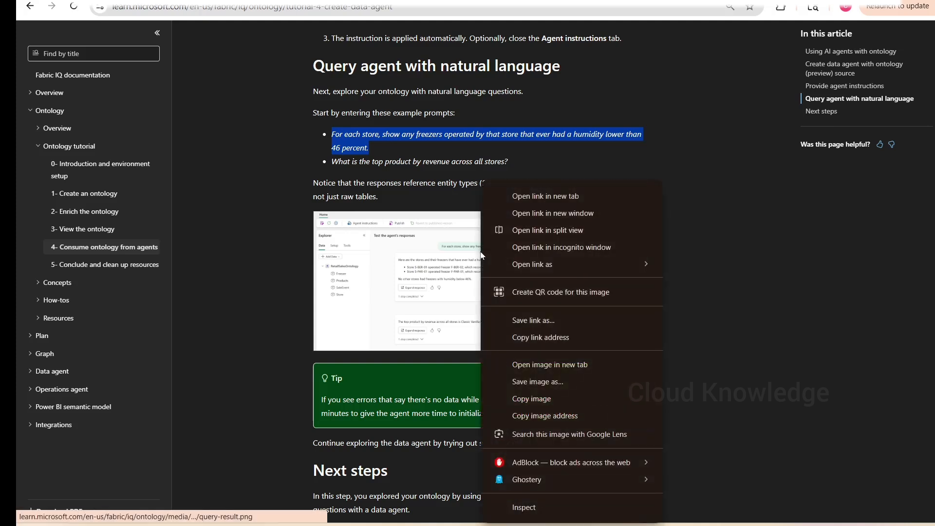
left_click(561, 201)
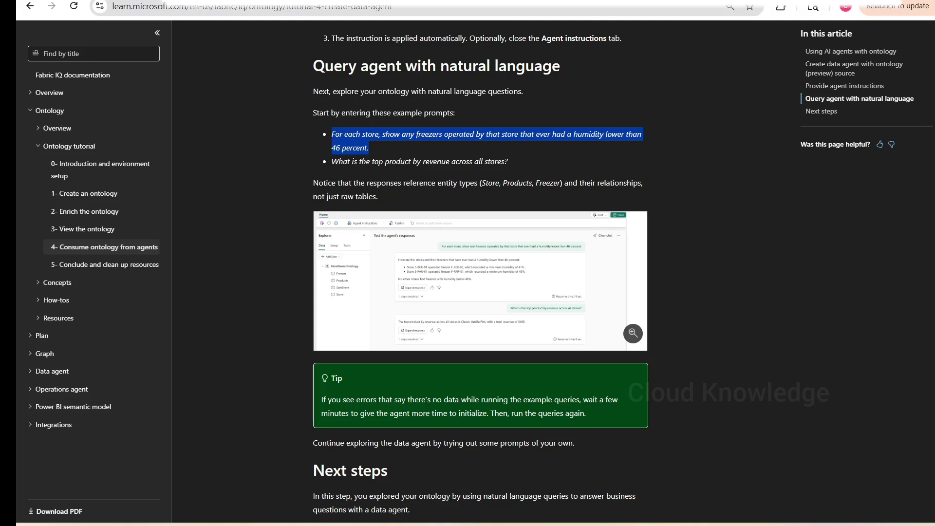
left_click(508, 161)
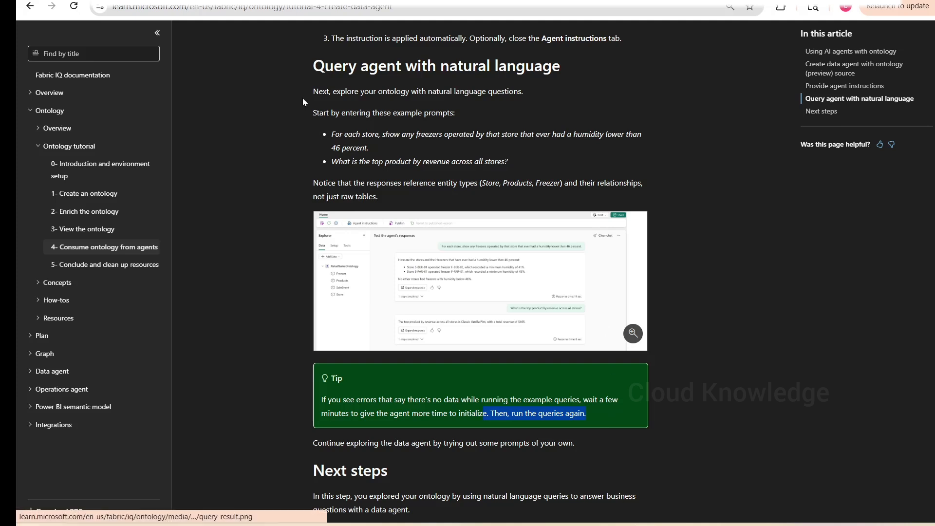
left_click(381, 146)
triple_click(381, 146)
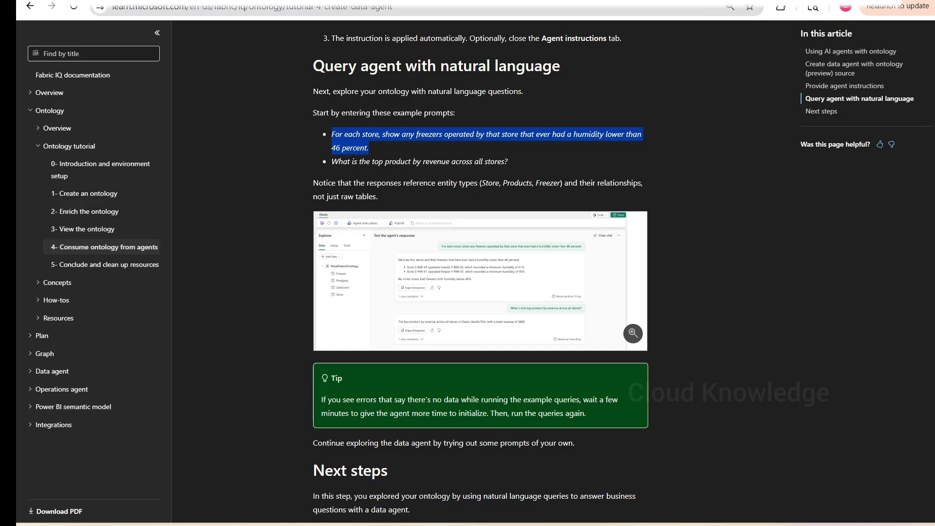
left_click(113, 2)
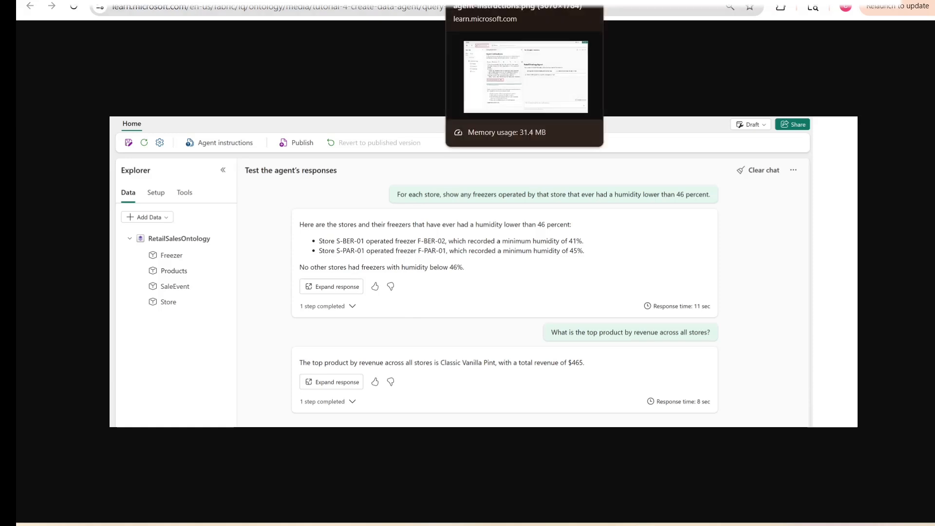
left_click(487, 0)
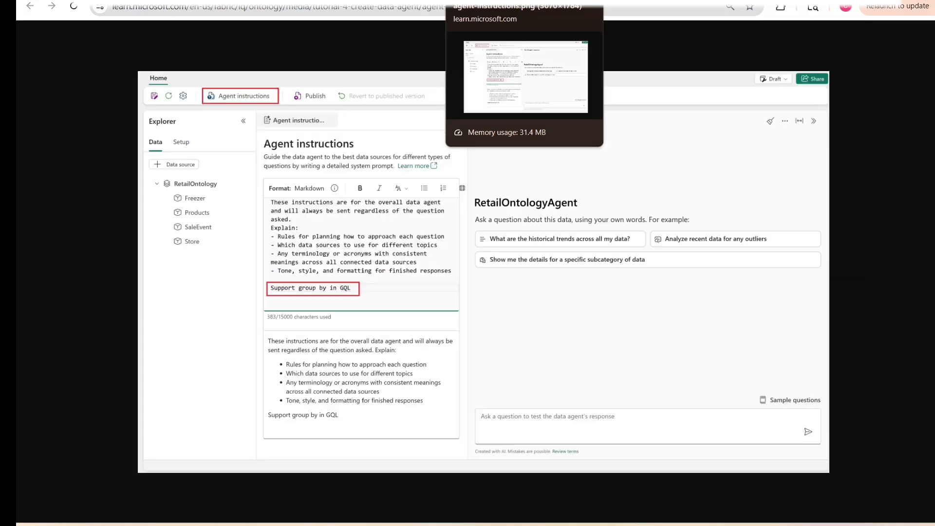
left_click(373, 0)
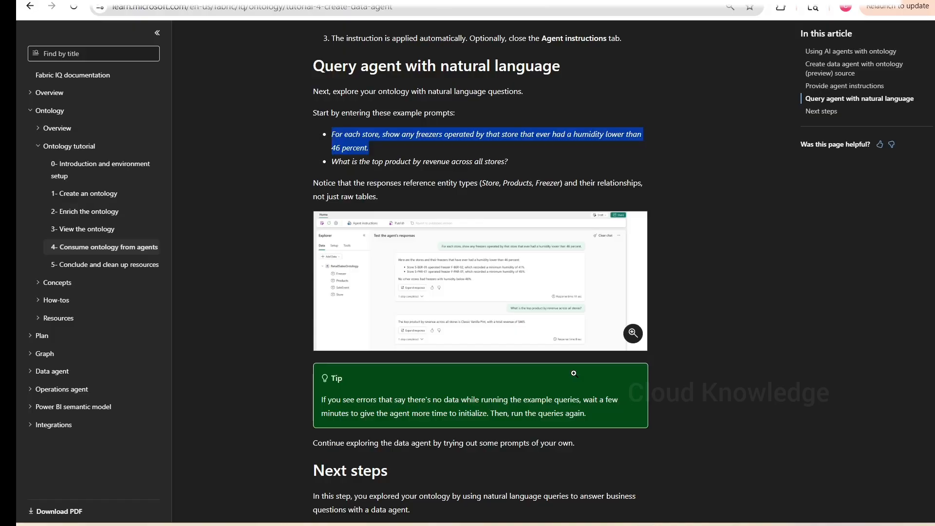
- Return to the agent and read its answer about freezers with humidity below 46 percent
mouse_move(646, 524)
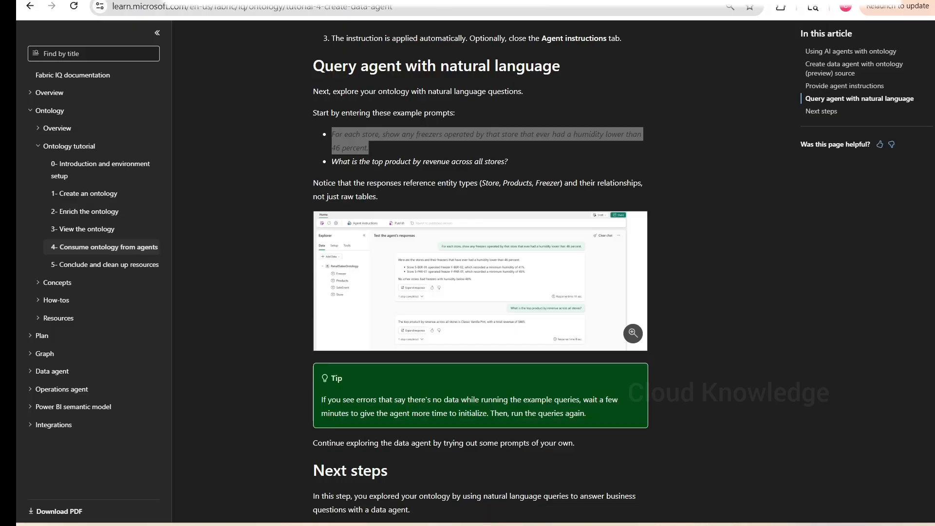
left_click(677, 467)
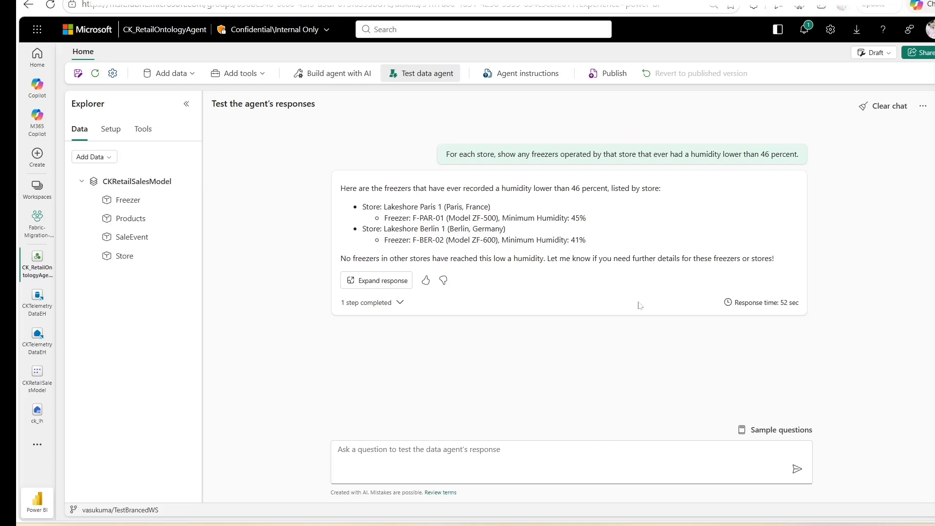
left_click_drag(341, 258, 535, 259)
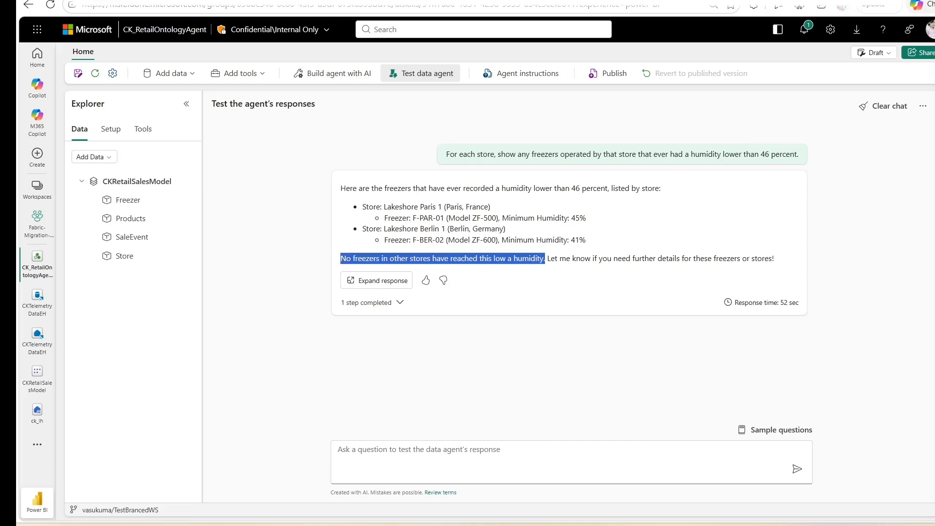
left_click(574, 379)
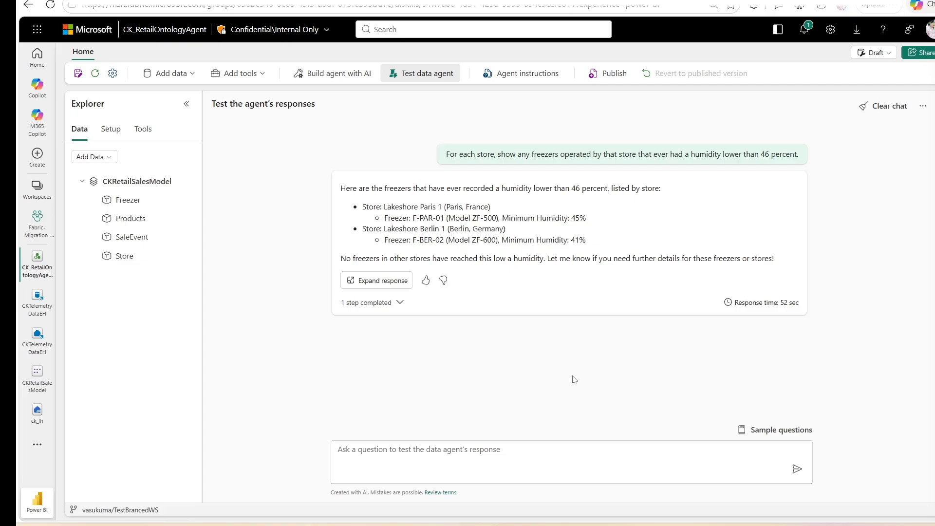
- Copy the tutorial's second example prompt and send it to the agent: What is the top product by revenue across all stores?
key("alt+Tab")
scroll(746, 297, "down", 3)
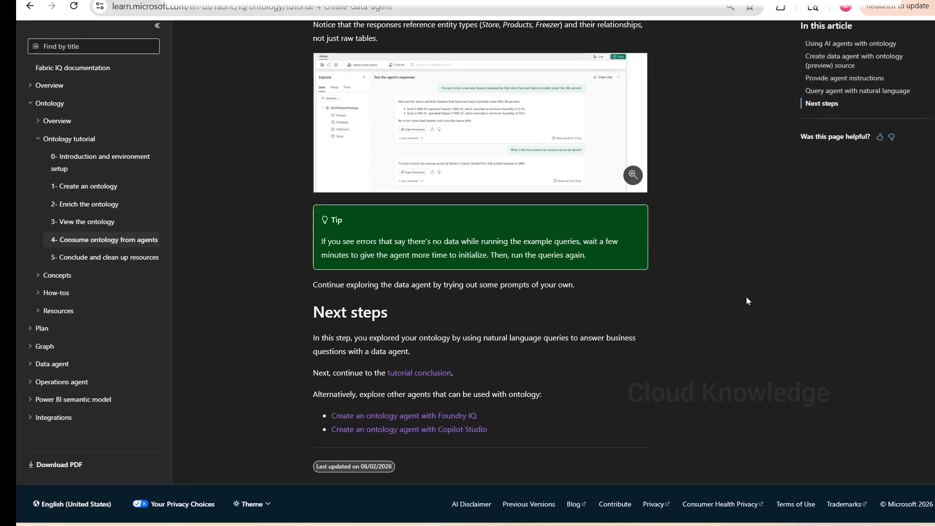
scroll(449, 292, "up", 5)
left_click_drag(558, 245, 332, 246)
key("ctrl+c")
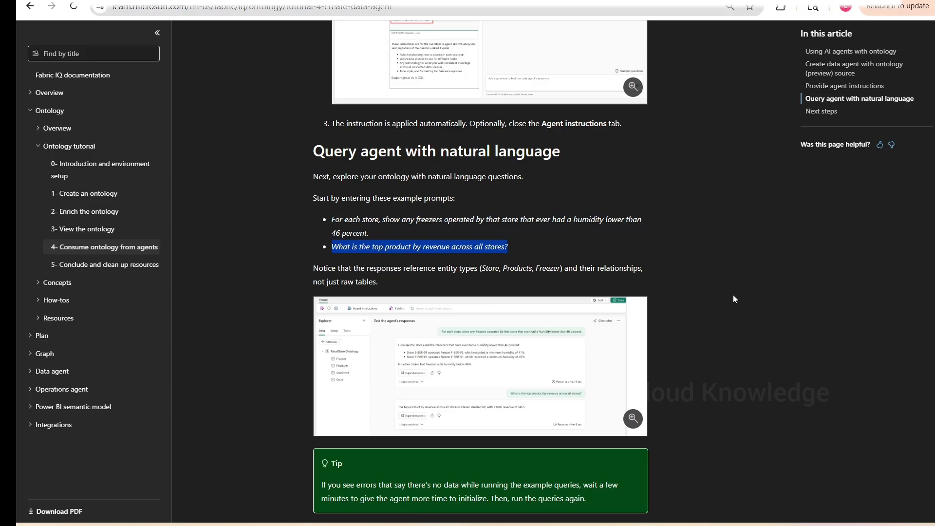
key("alt+Tab")
left_click(416, 453)
key("ctrl+v")
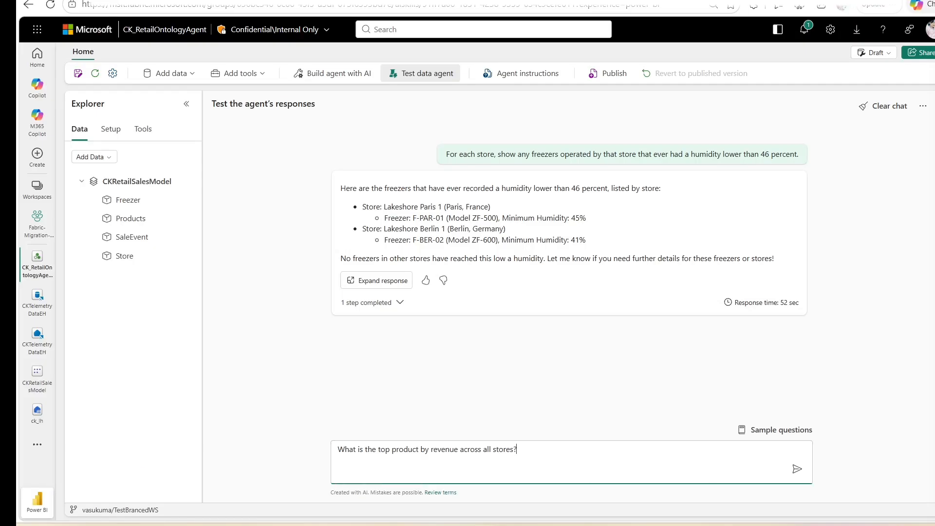
key("Return")
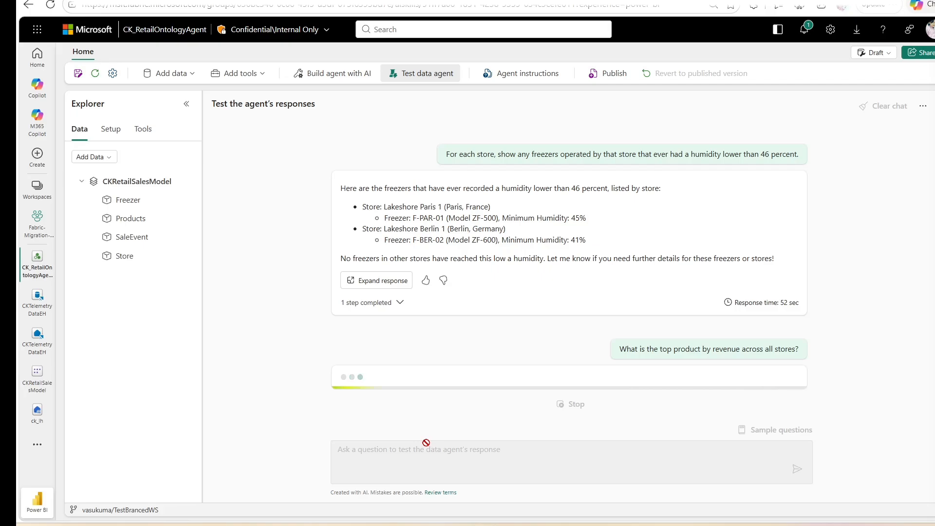
- Compare the agent's top-product answer with the tutorial's expected result screenshot
key("alt+Tab")
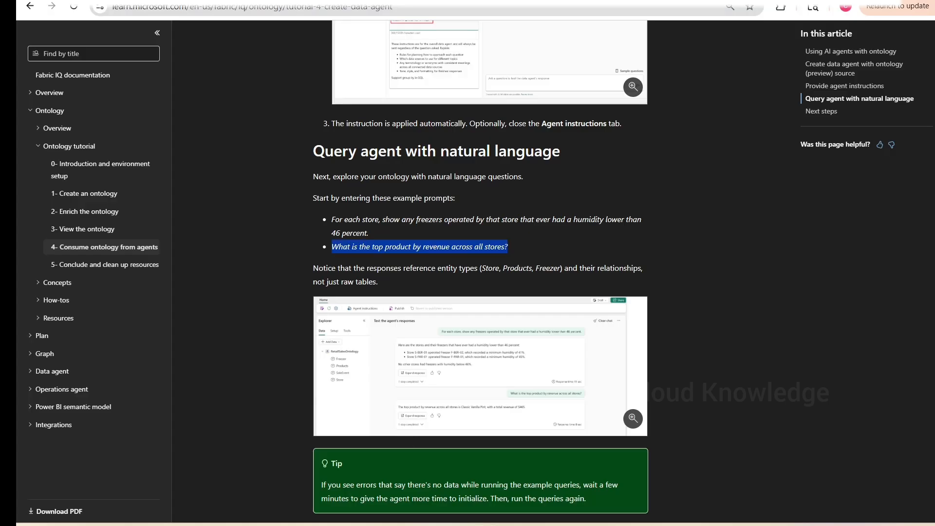
left_click(487, 1)
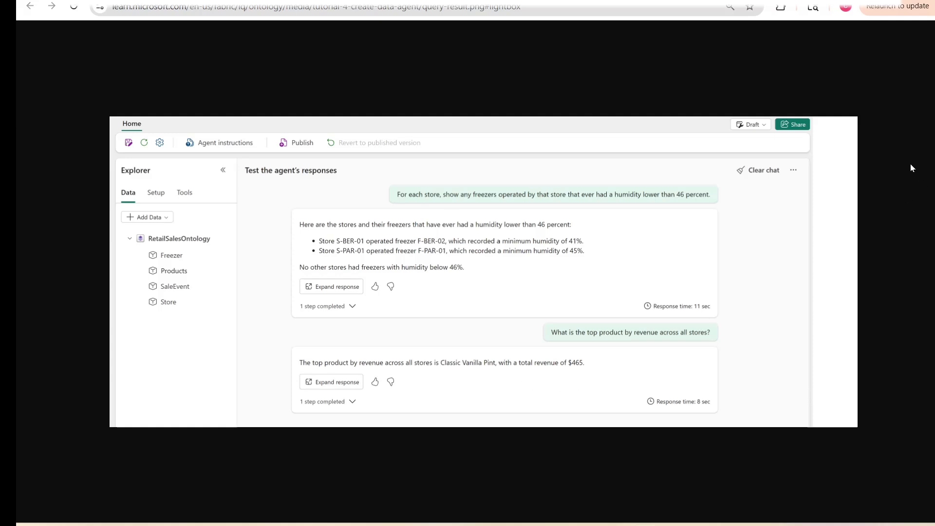
key("Escape")
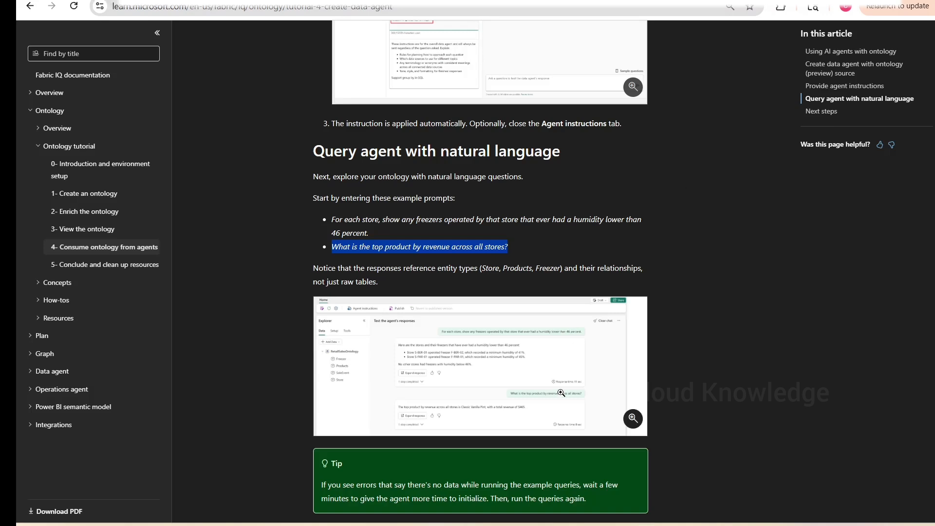
left_click(486, 525)
left_click(697, 474)
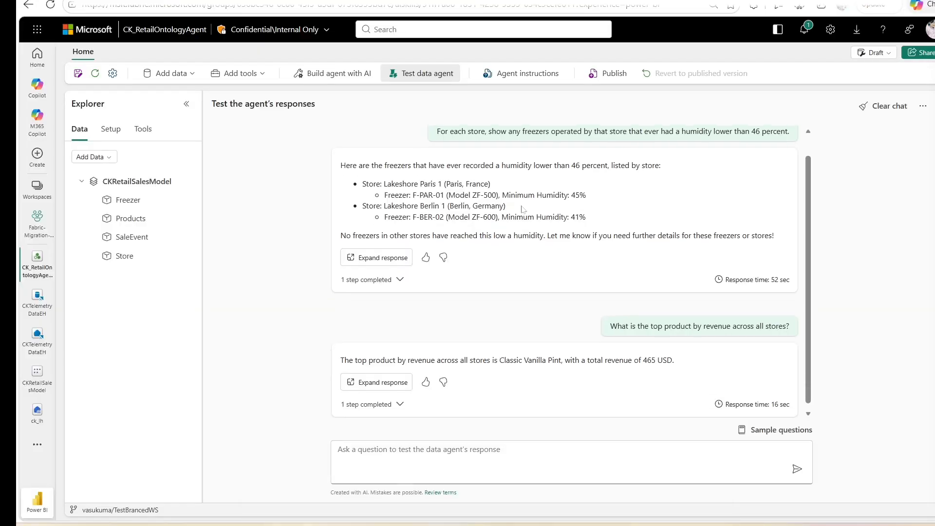
scroll(555, 402, "down", 1)
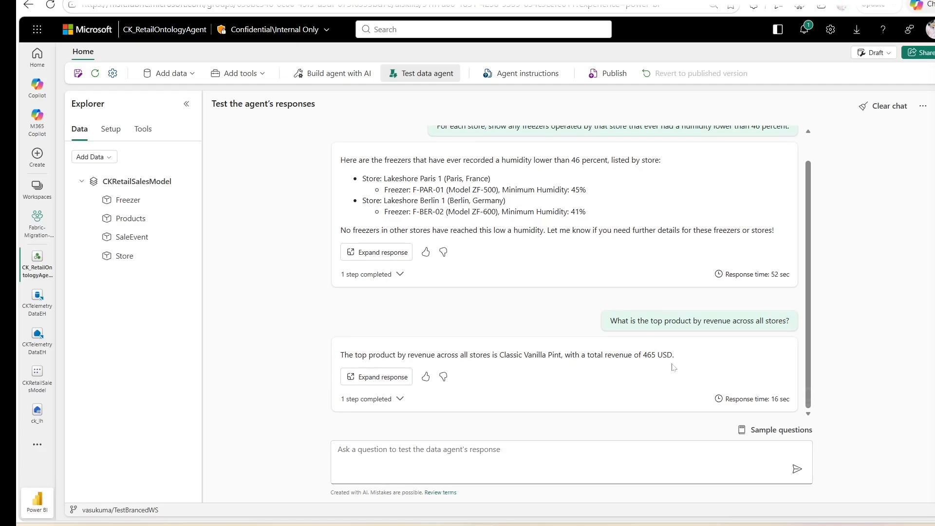
key("alt+Tab")
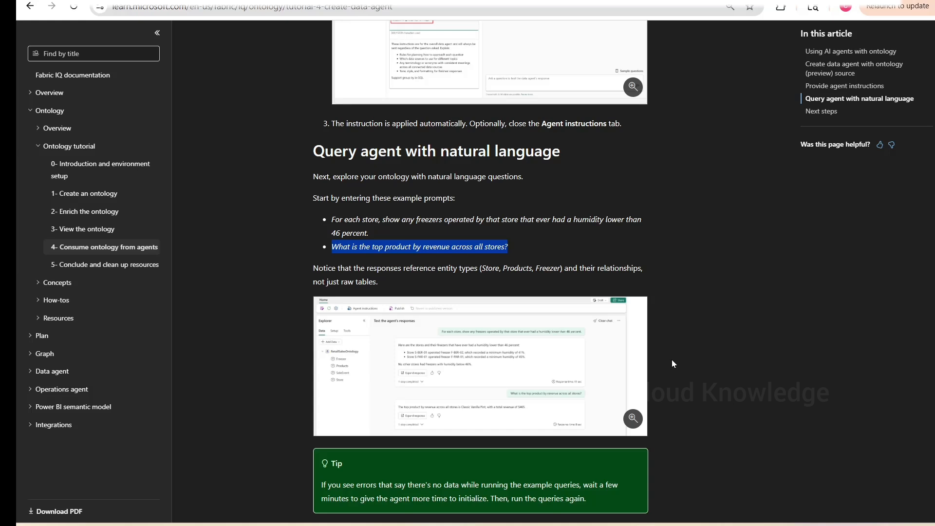
scroll(672, 363, "down", 1)
scroll(672, 363, "up", 1)
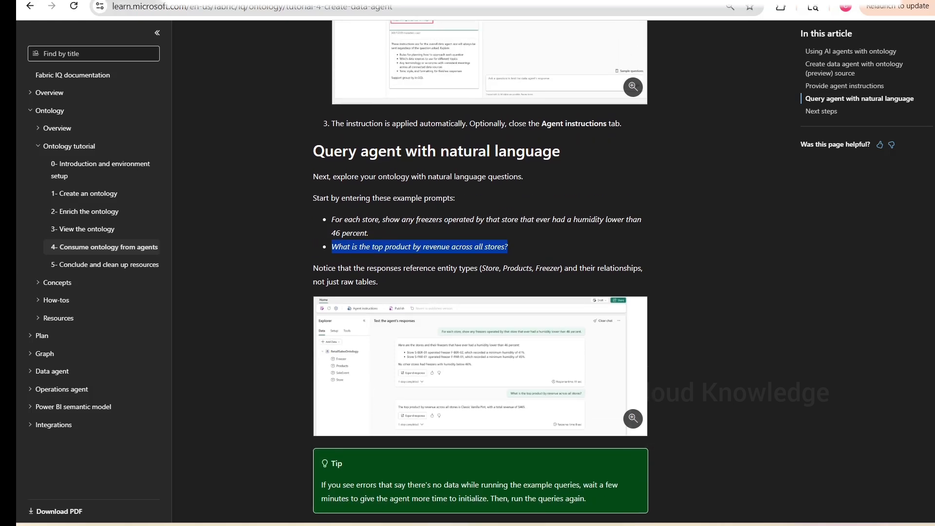
- Copy the Paris store query from the earlier View the ontology page and send it to the agent: Show all freezers that are operated in the Paris store
key("alt+Left")
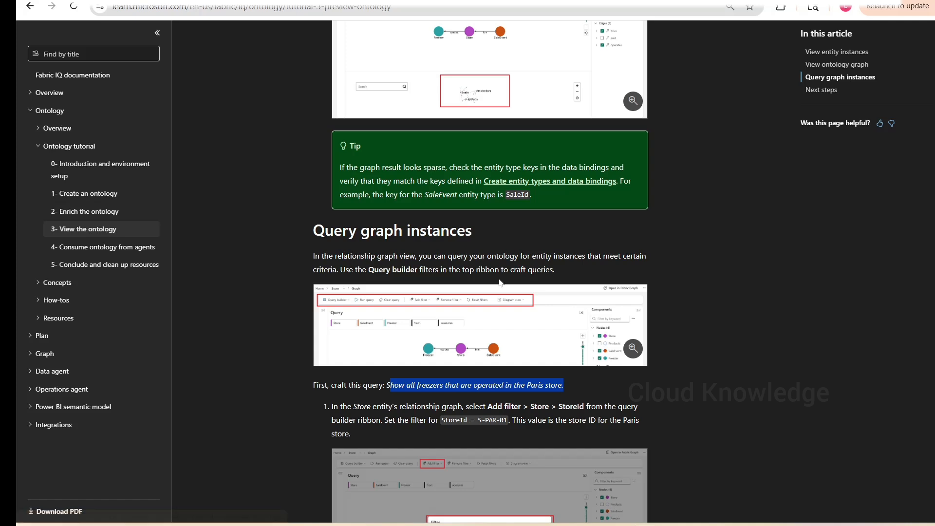
scroll(260, 308, "down", 1)
left_click(260, 308)
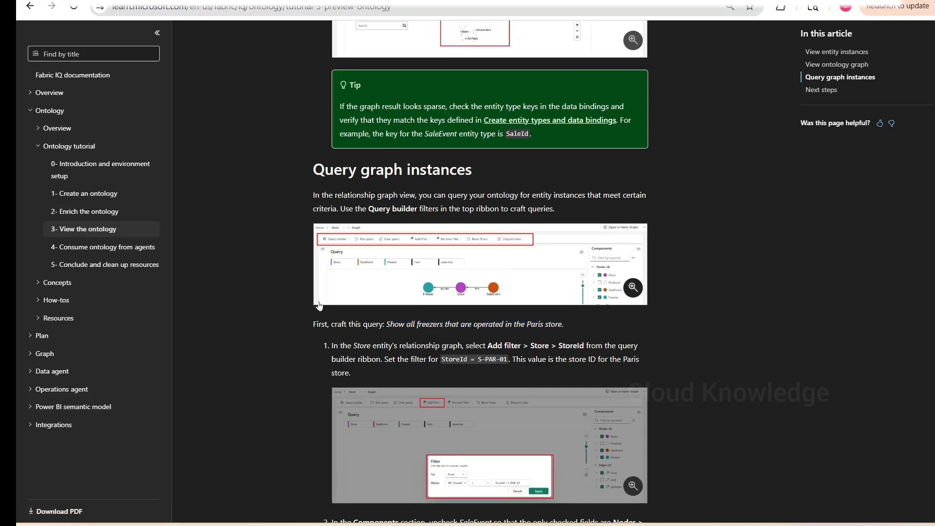
scroll(463, 329, "down", 1)
mouse_move(387, 263)
left_mouse_down()
mouse_move(602, 270)
mouse_move(386, 264)
left_mouse_up()
key("ctrl+c")
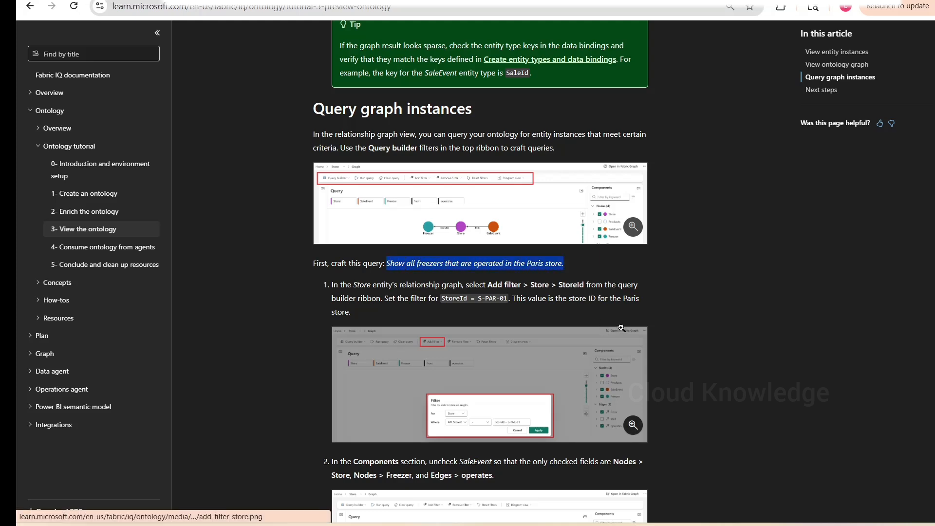
left_click(485, 525)
left_click(664, 496)
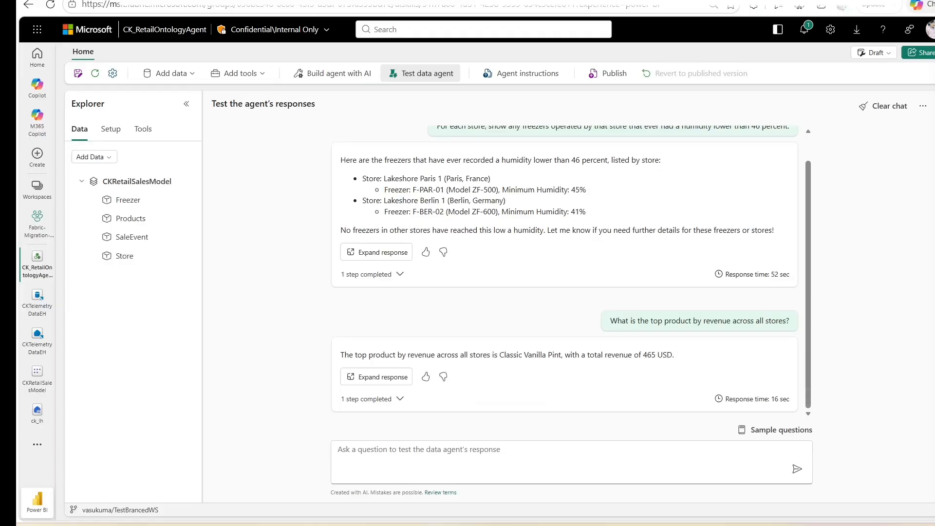
left_click(487, 457)
key("ctrl+v")
key("Return")
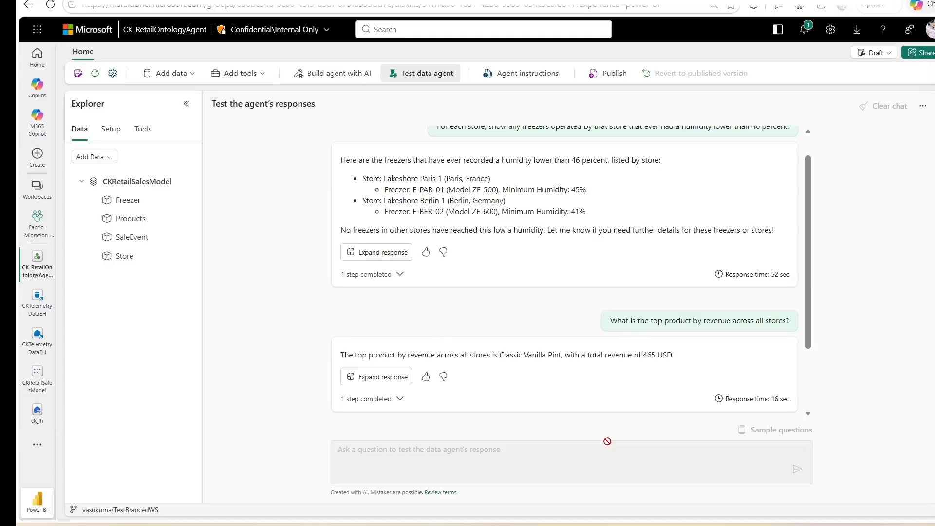
- Review the agent's chat responses alongside the tutorial's graph query steps for the Paris store
key("alt+Tab")
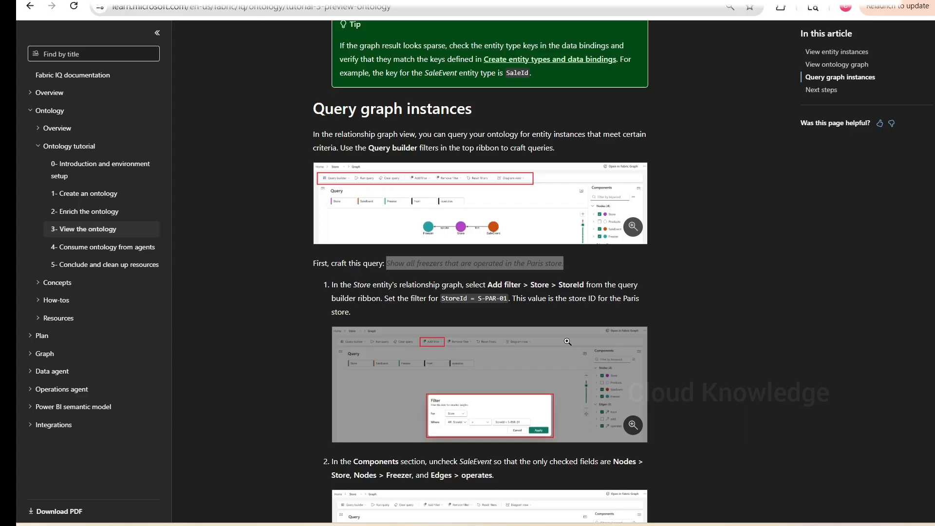
scroll(492, 331, "down", 5)
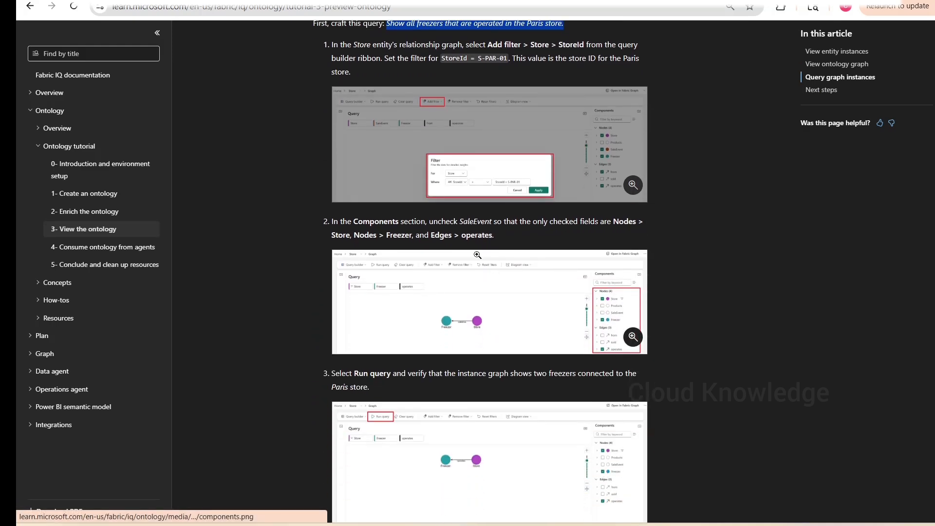
key("alt+Tab")
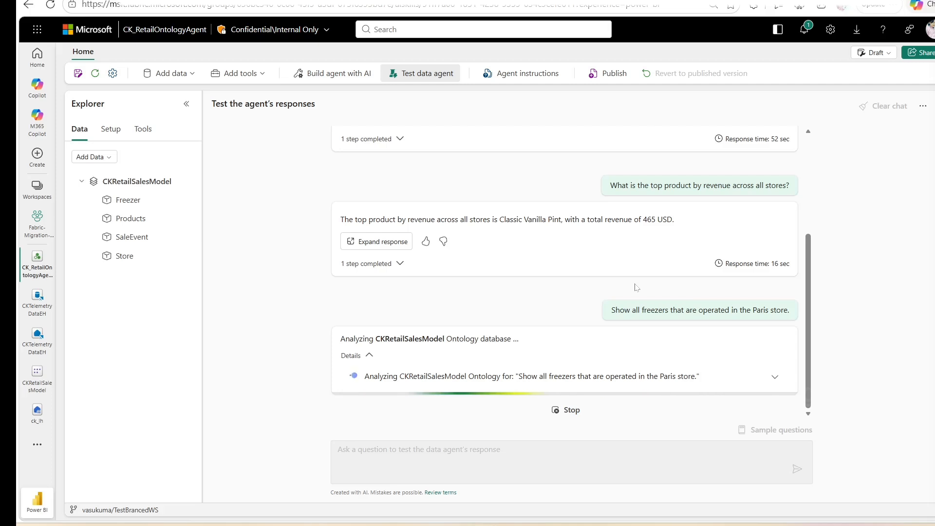
scroll(715, 246, "up", 3)
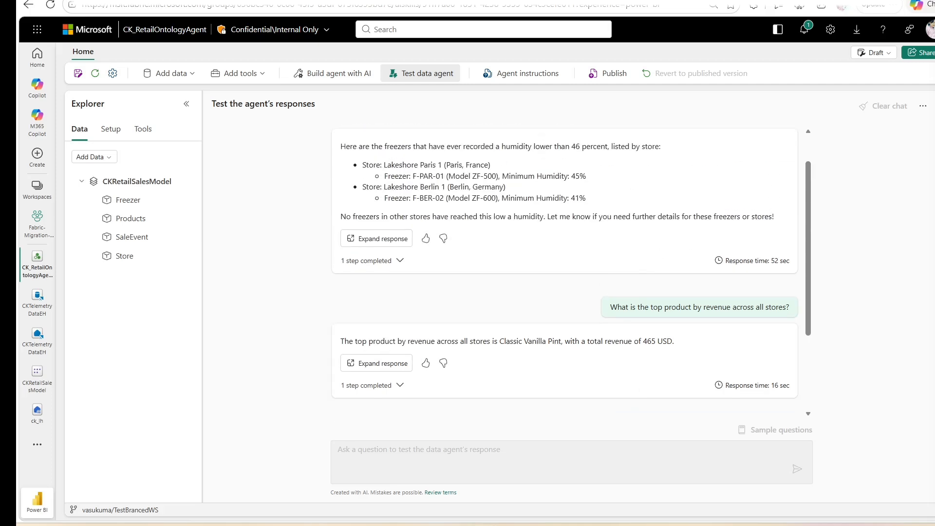
scroll(699, 204, "up", 1)
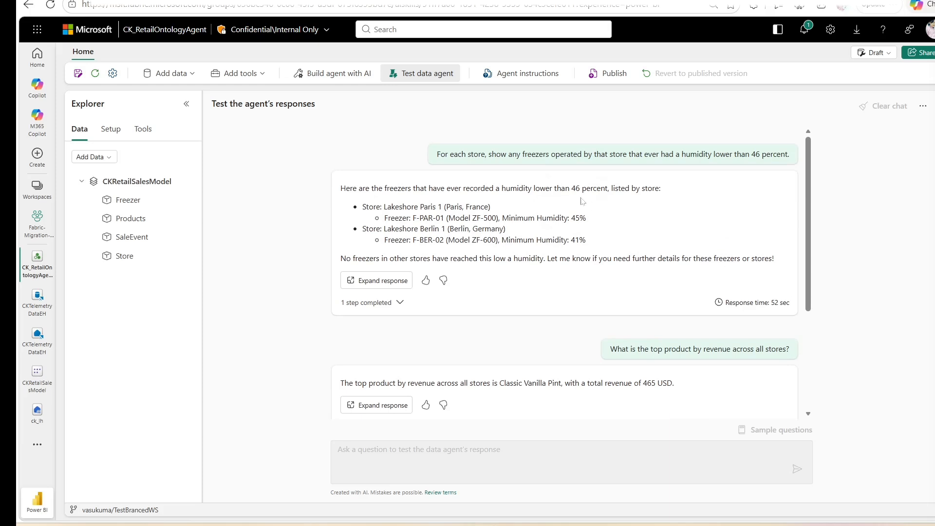
scroll(701, 220, "down", 4)
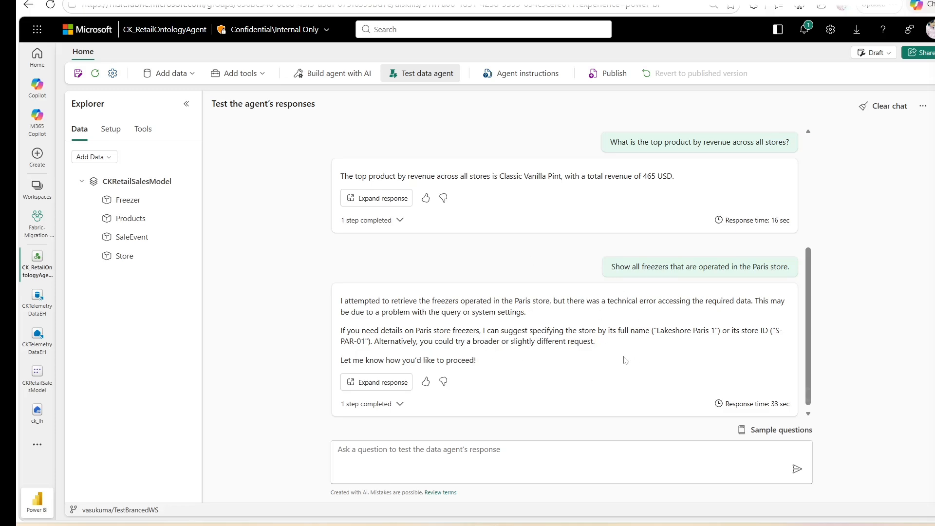
key("alt+Tab")
scroll(703, 234, "down", 2)
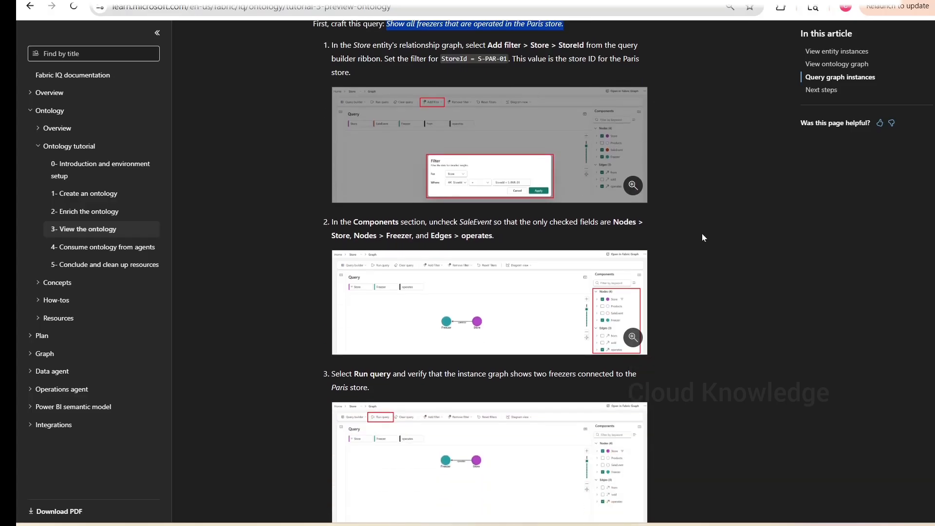
- Copy the tutorial's next query and send it to the agent: Show all stores that have made a sale with a revenue greater than 150
scroll(702, 236, "down", 2)
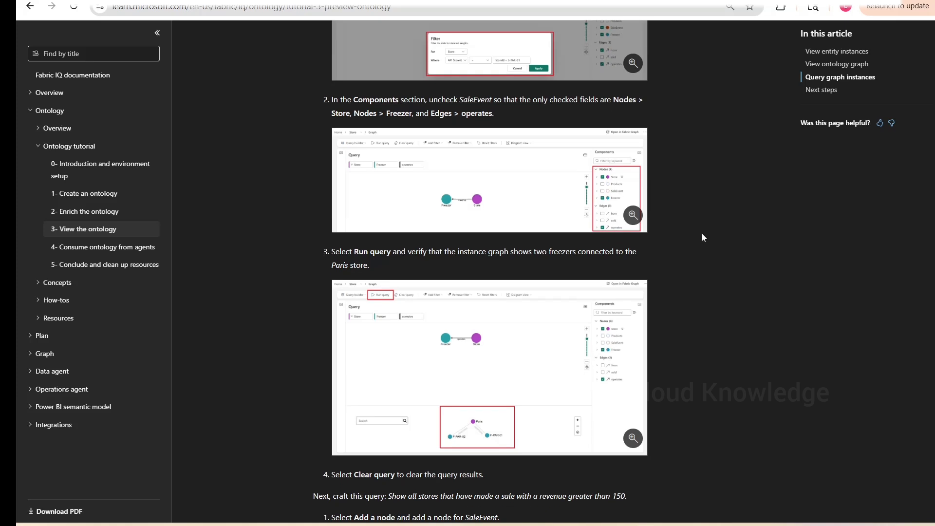
scroll(702, 238, "down", 2)
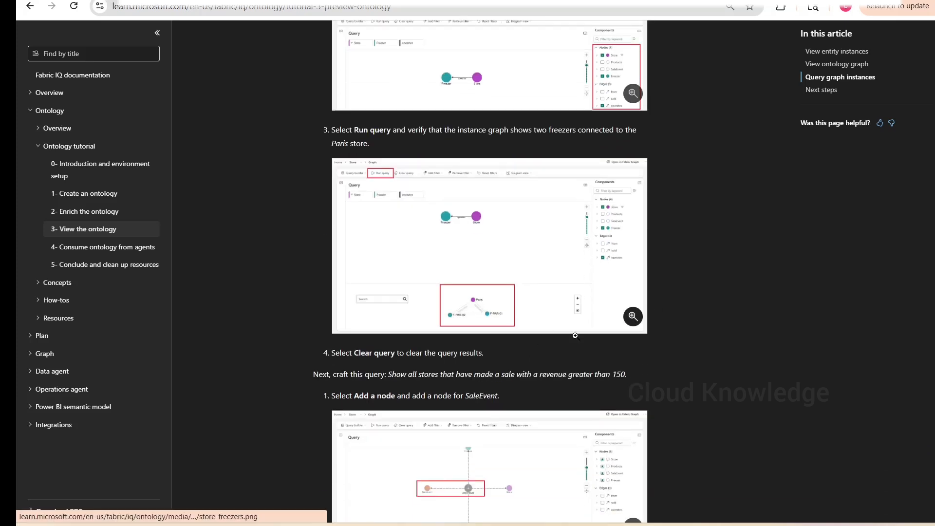
key("F5")
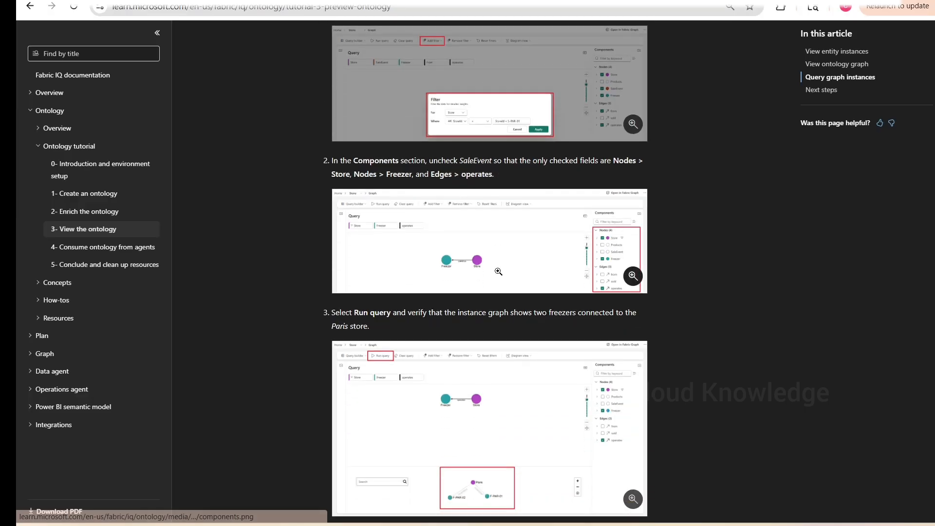
scroll(423, 327, "down", 2)
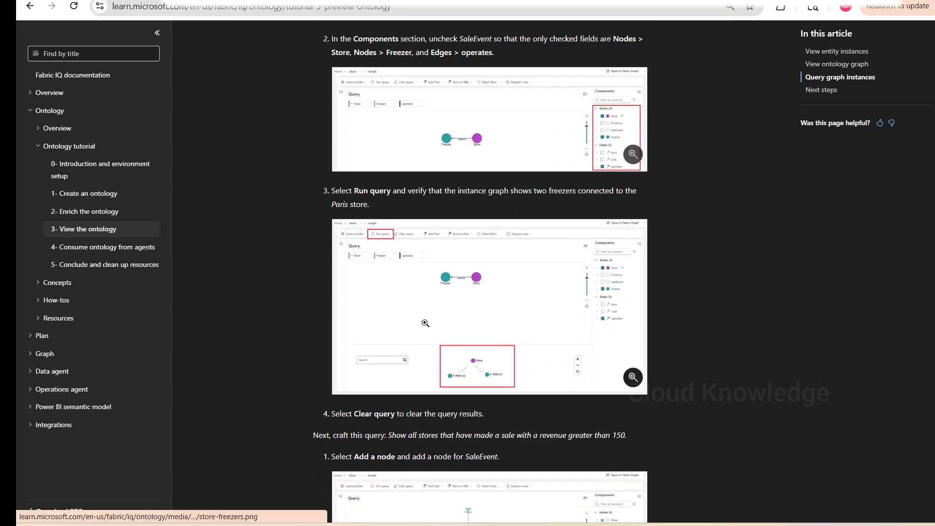
scroll(423, 327, "down", 1)
left_click_drag(388, 374, 630, 376)
key("ctrl+c")
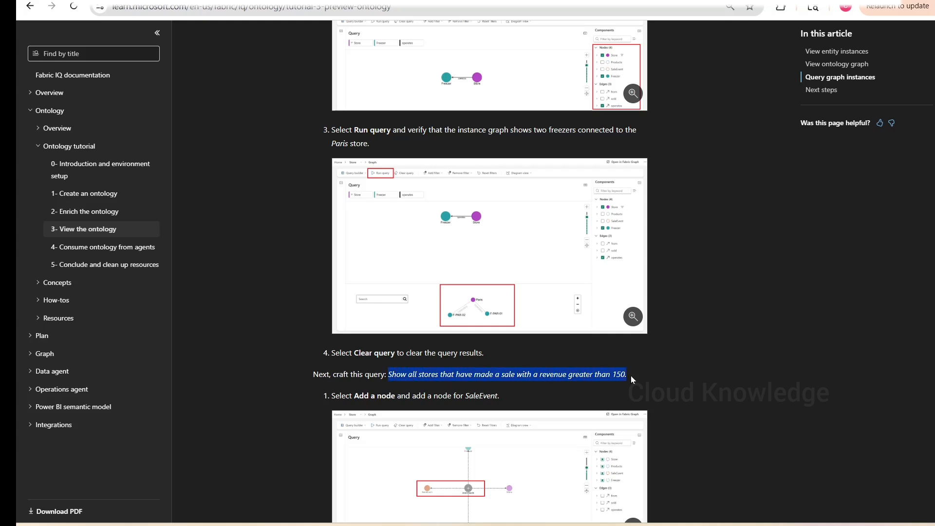
key("alt+Tab")
left_click(572, 458)
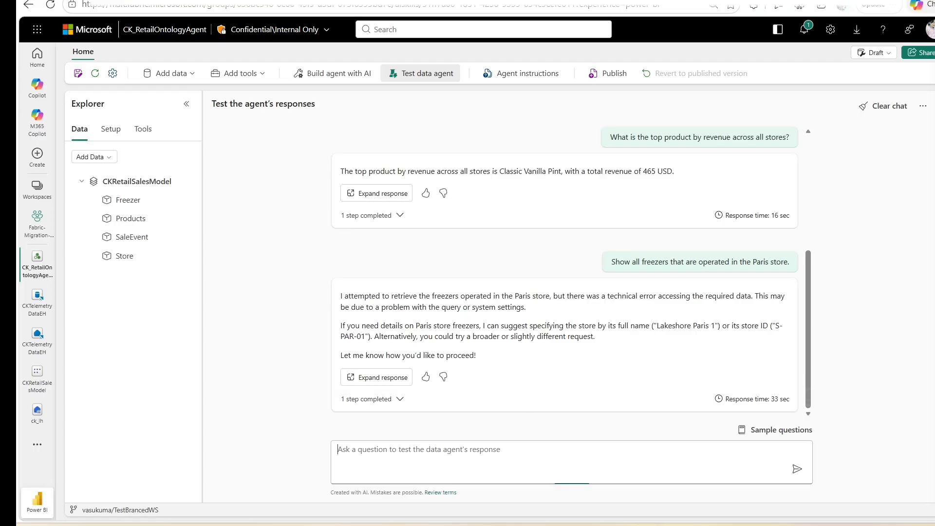
key("ctrl+v")
key("Return")
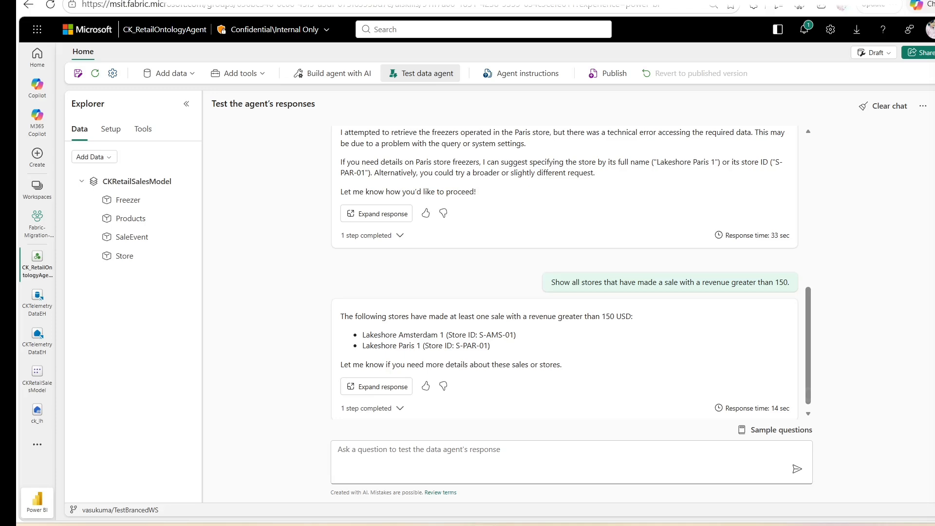
- Compare the agent's revenue-over-150 answer with the tutorial's expected store results
key("alt+Tab")
scroll(621, 297, "down", 2)
scroll(622, 298, "down", 7)
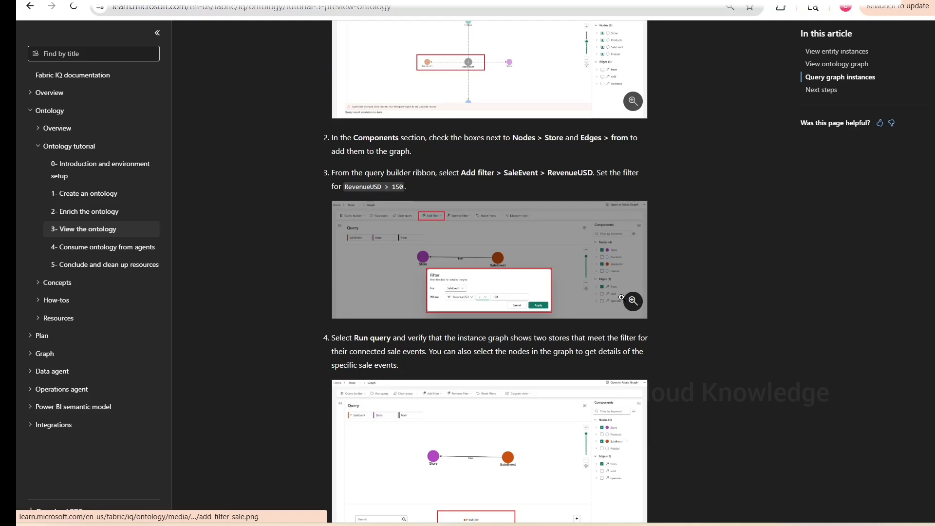
scroll(621, 297, "down", 3)
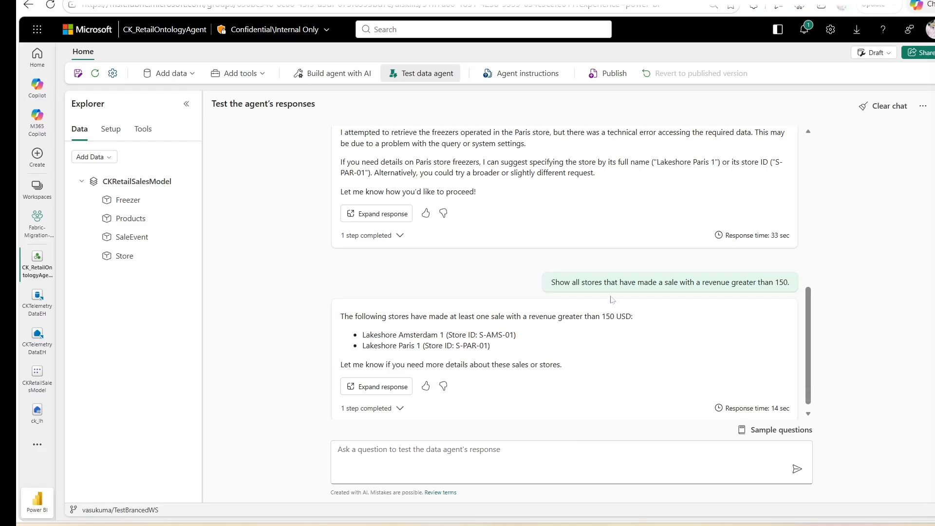
- Copy the earlier Paris store prompt from the chat and send it to the agent again
scroll(561, 299, "up", 2)
scroll(561, 298, "up", 2)
left_click_drag(612, 282, 790, 282)
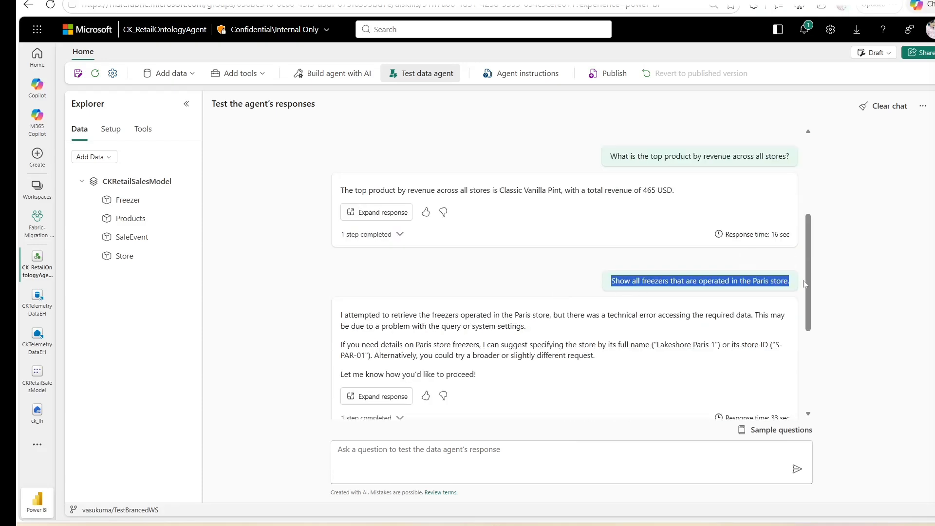
key("ctrl+c")
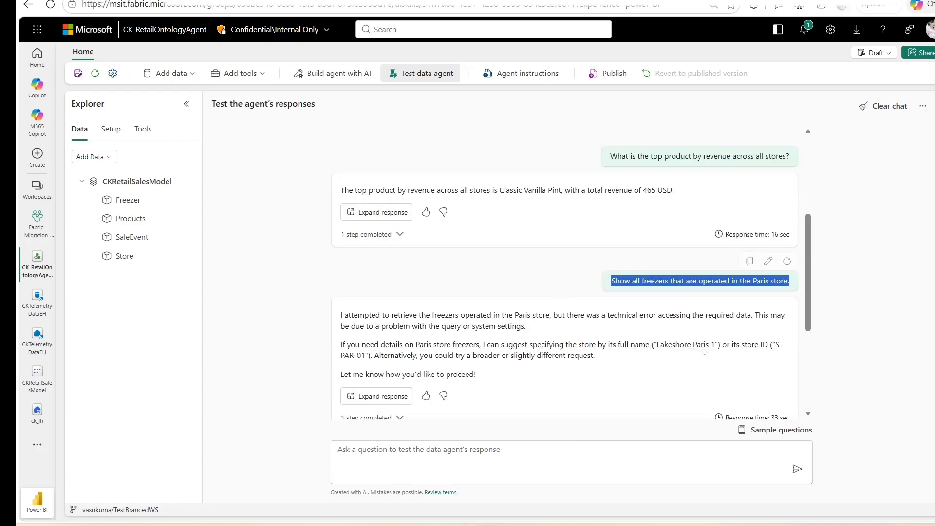
left_click(565, 450)
key("ctrl+v")
key("Return")
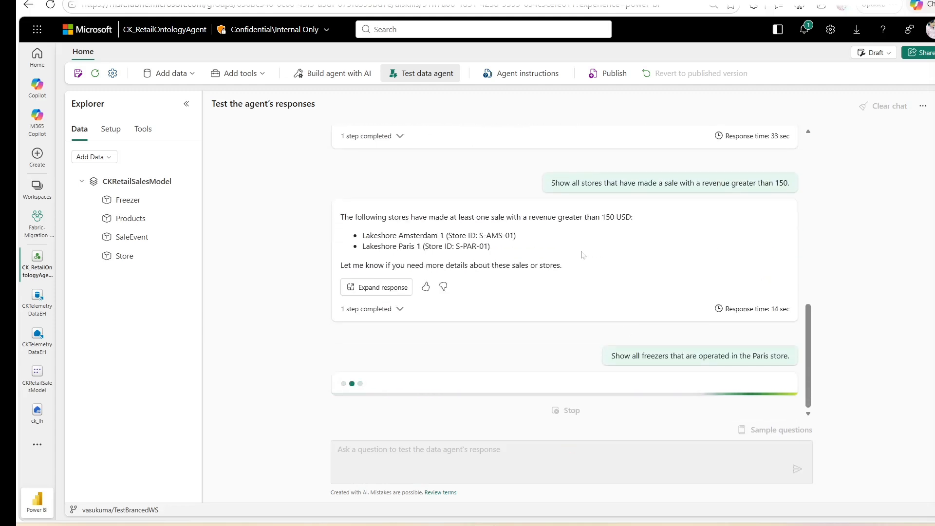
- Open the tutorial's expected Paris store freezer result image in split view for comparison
scroll(583, 254, "up", 3)
scroll(583, 255, "down", 3)
scroll(583, 255, "up", 2)
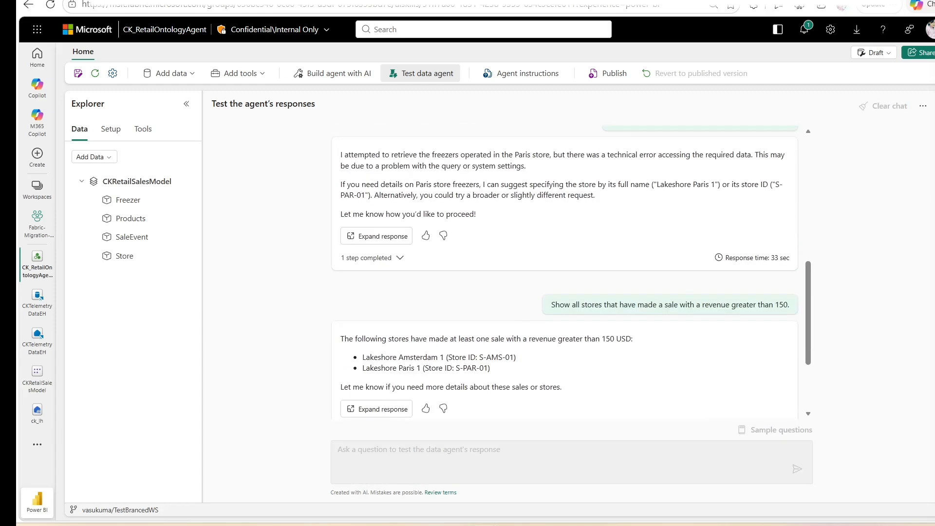
scroll(583, 254, "down", 5)
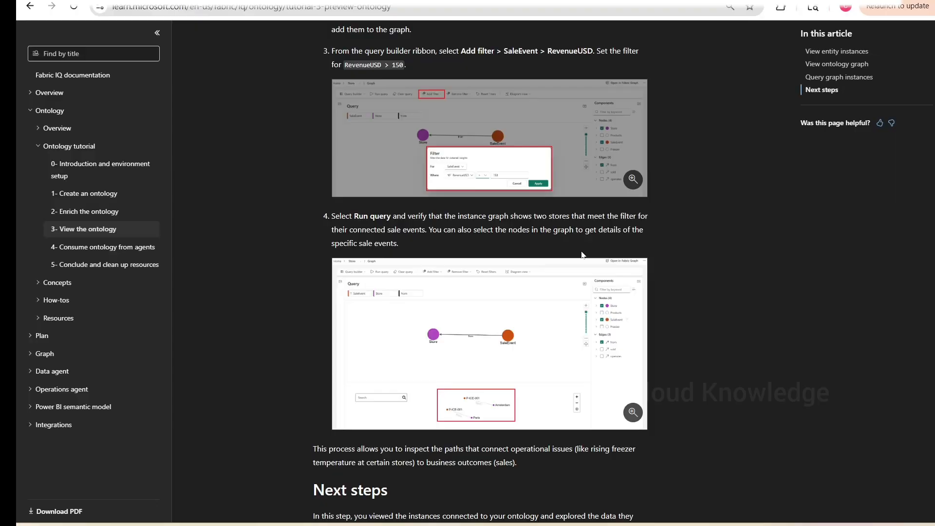
scroll(577, 312, "up", 10)
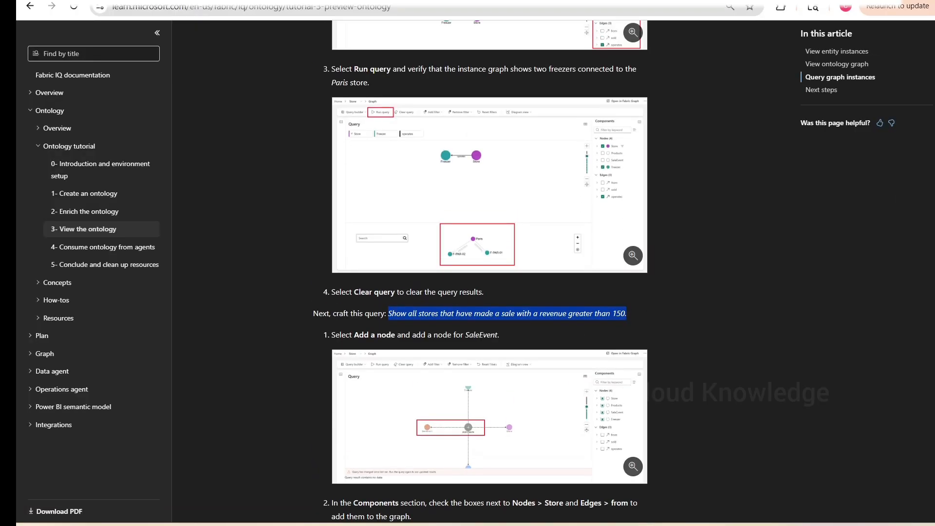
right_click(523, 221)
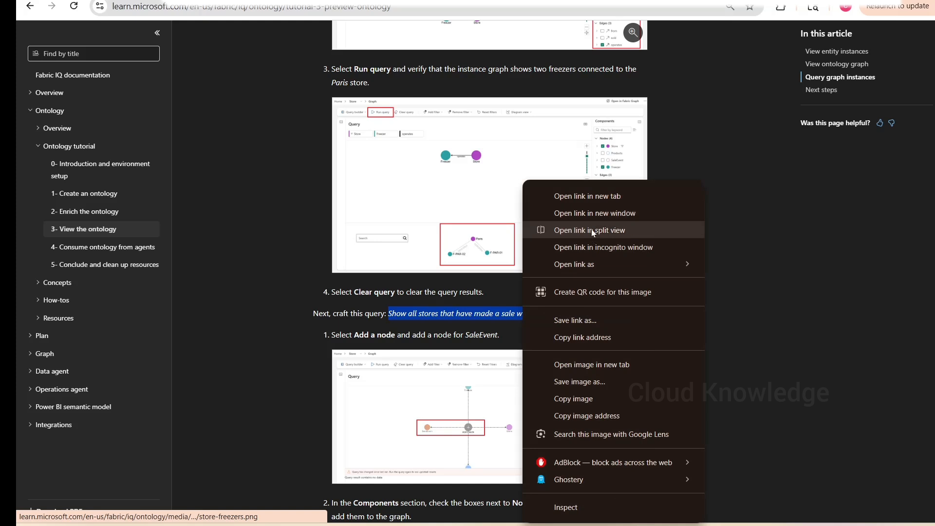
left_click(591, 229)
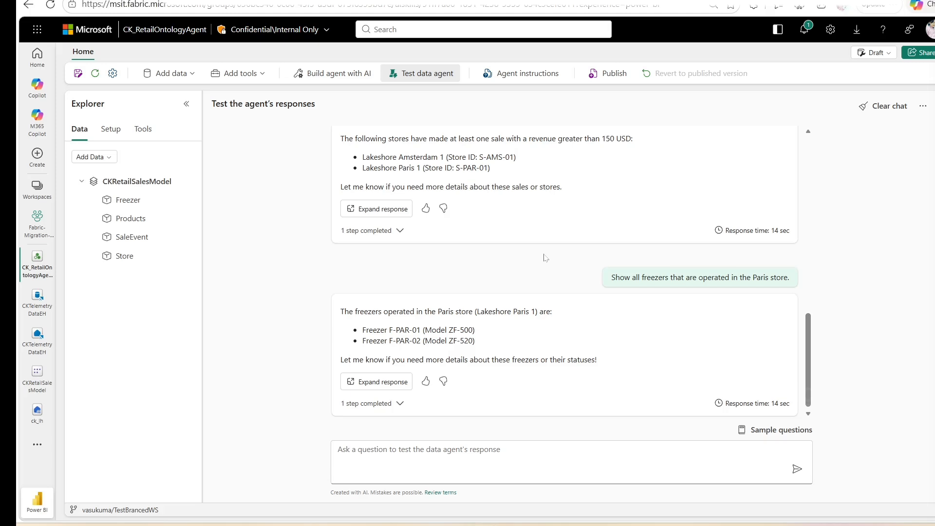
- Examine the freezer IDs and models listed in the agent's new Paris store answer
left_click_drag(388, 329, 508, 336)
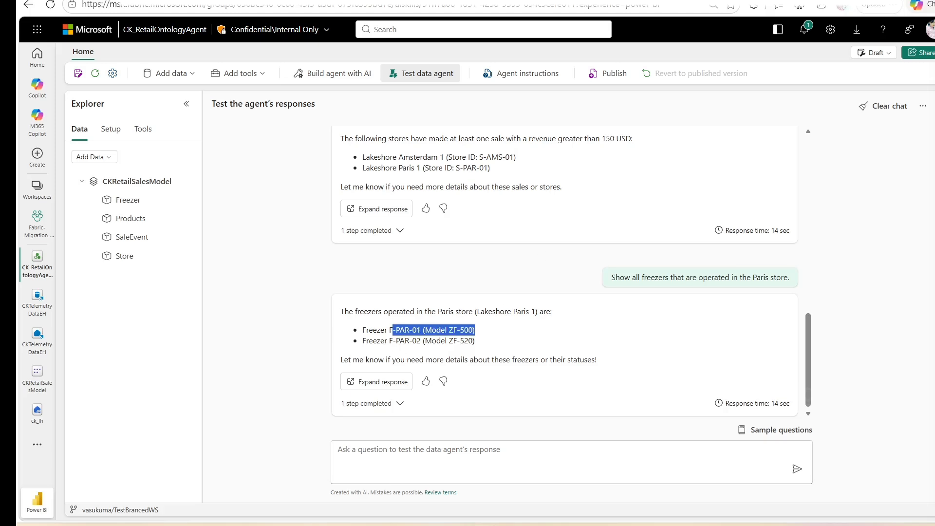
left_click_drag(389, 341, 523, 345)
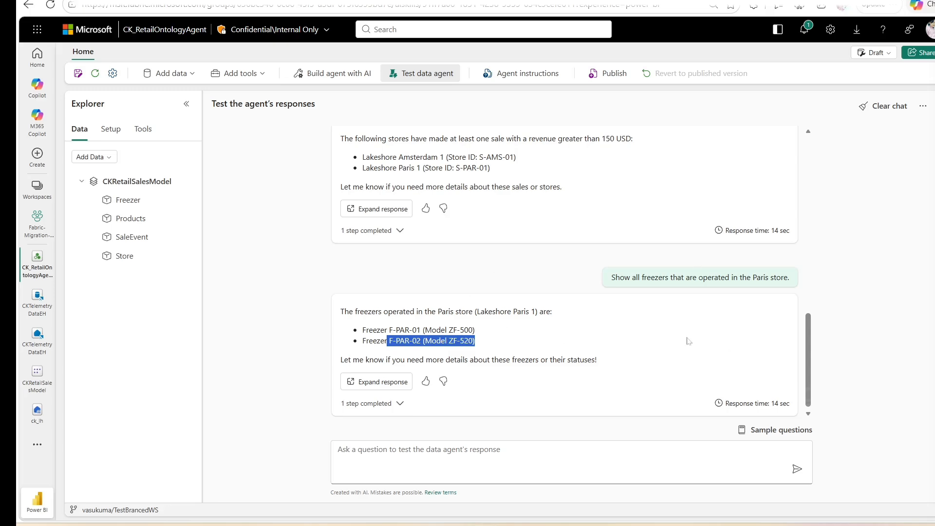
left_click(663, 376)
scroll(662, 376, "up", 4)
scroll(662, 376, "up", 4)
scroll(648, 372, "down", 2)
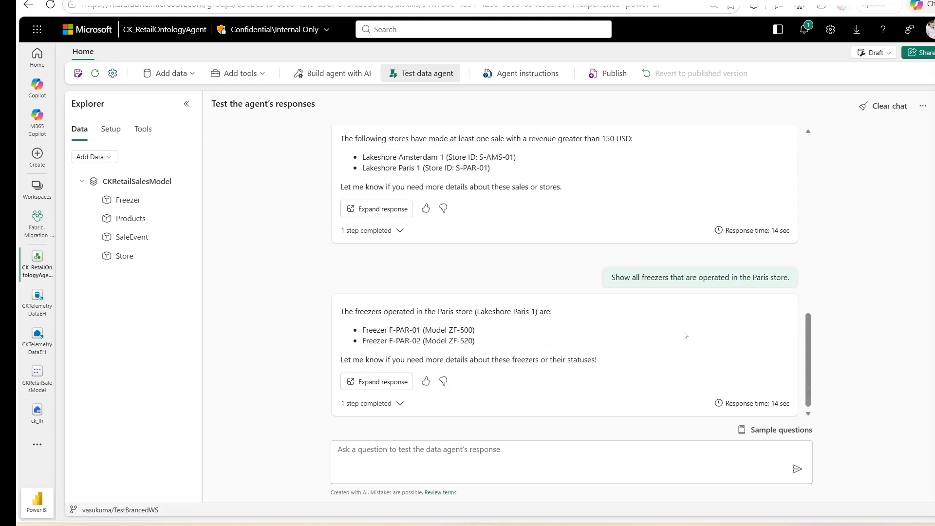
scroll(685, 333, "down", 5)
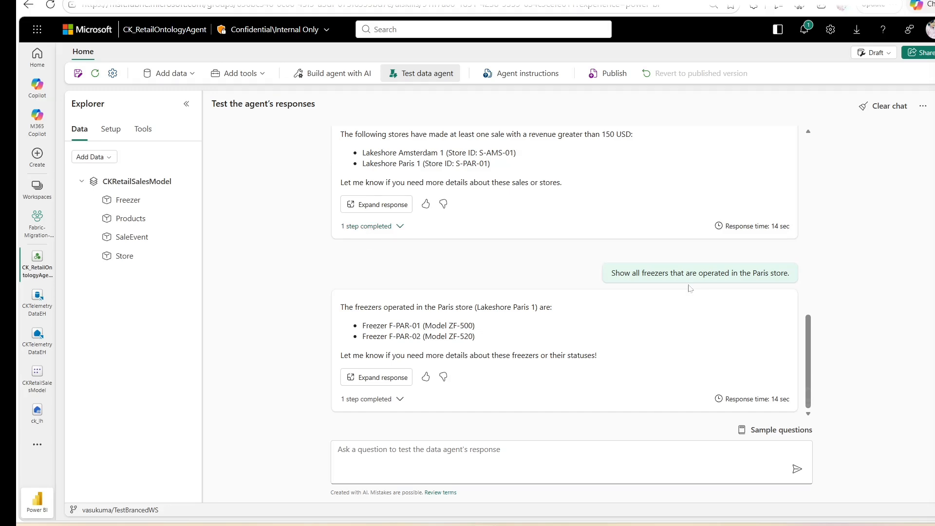
scroll(690, 288, "up", 10)
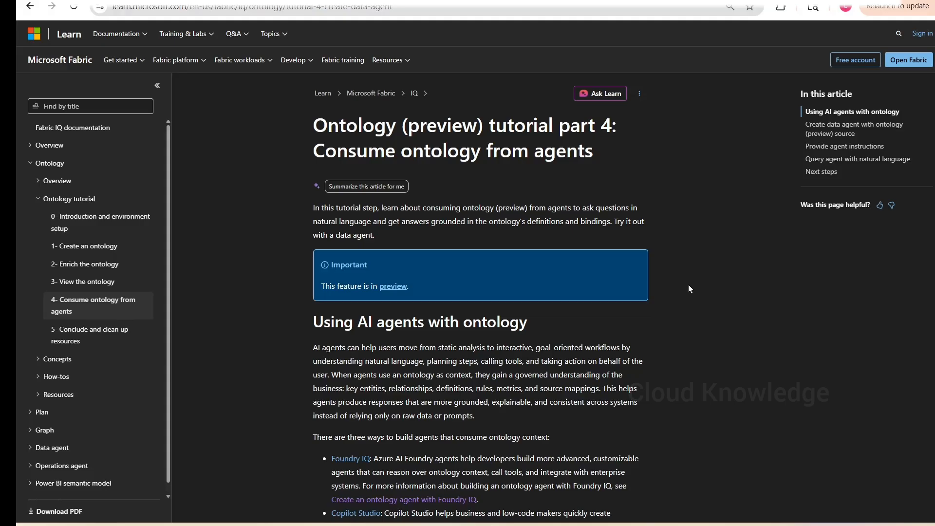